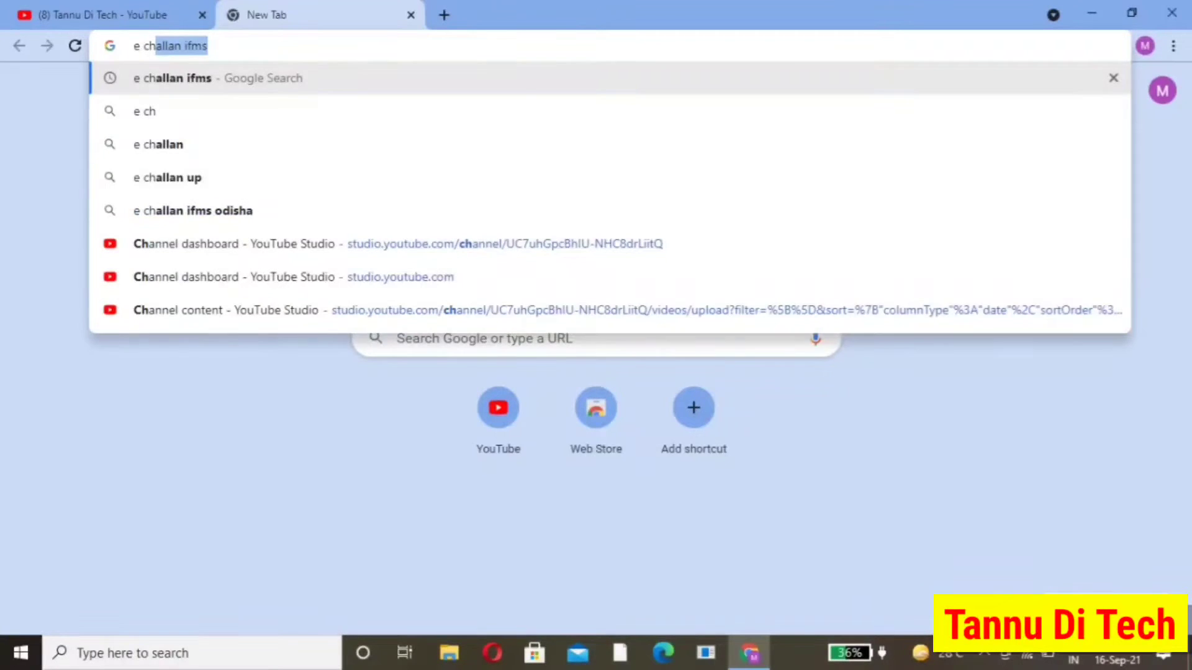
- Search Google for 'e challan ifms' and open the 'E-Challan Login - IFMS' result
{"action": "key", "text": "Return"}
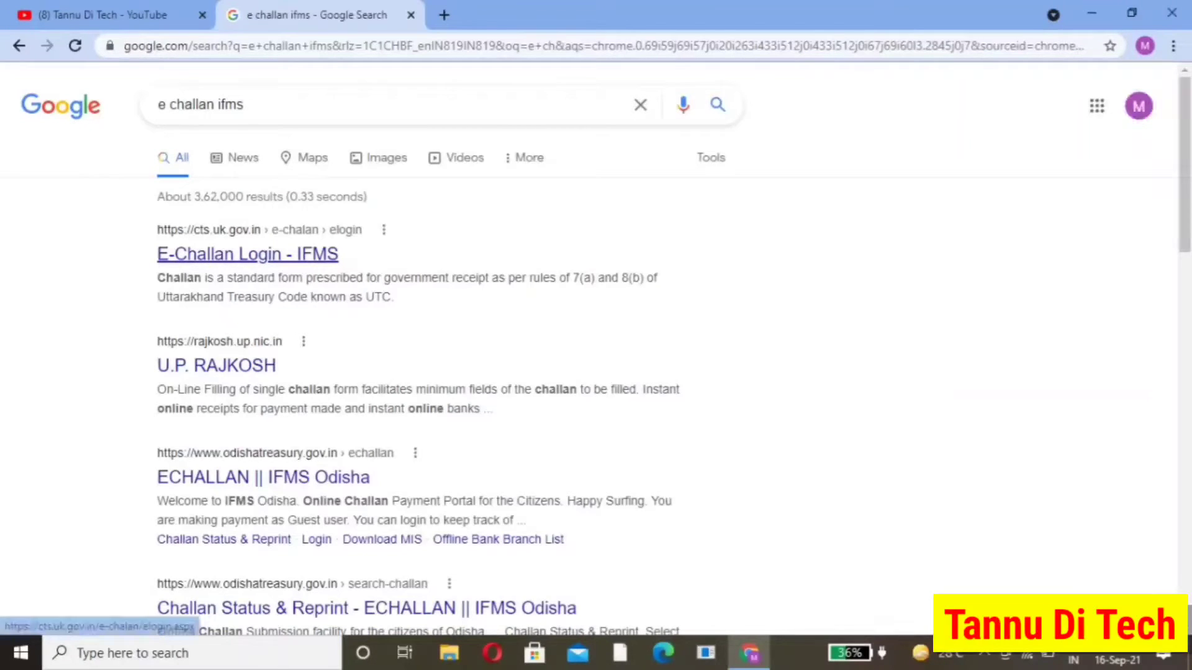
{"action": "left_click", "coordinate": [248, 254]}
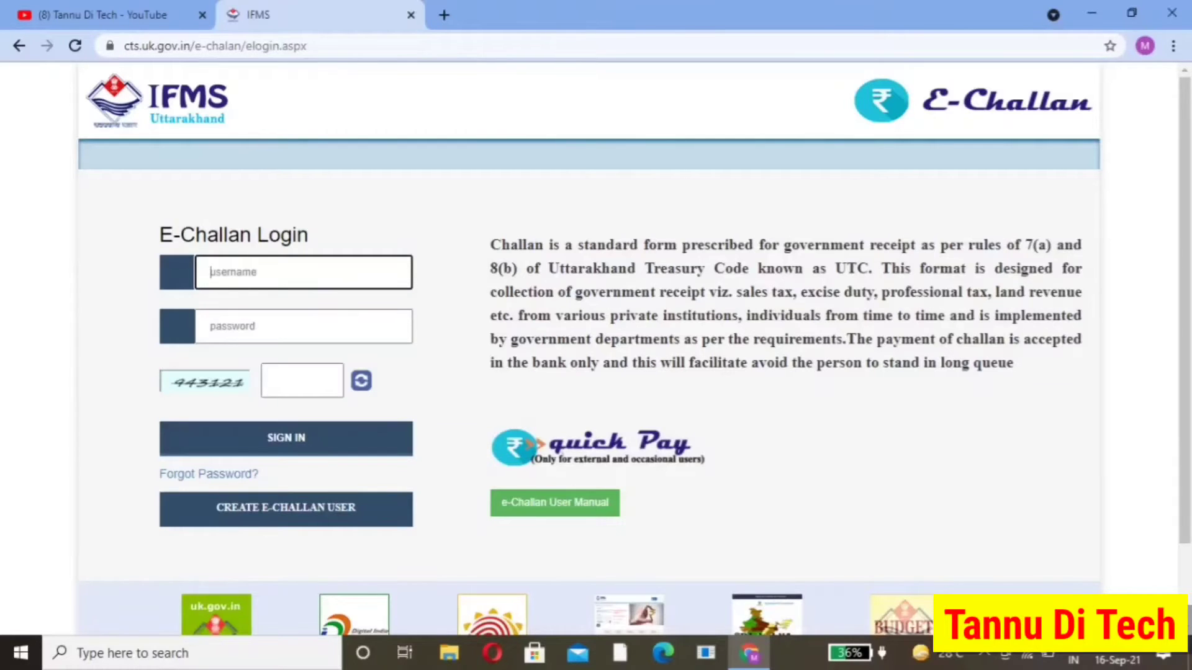
- Reload the page and enter the applicant's first, middle and last name, both address lines and city
{"action": "key", "text": "F5"}
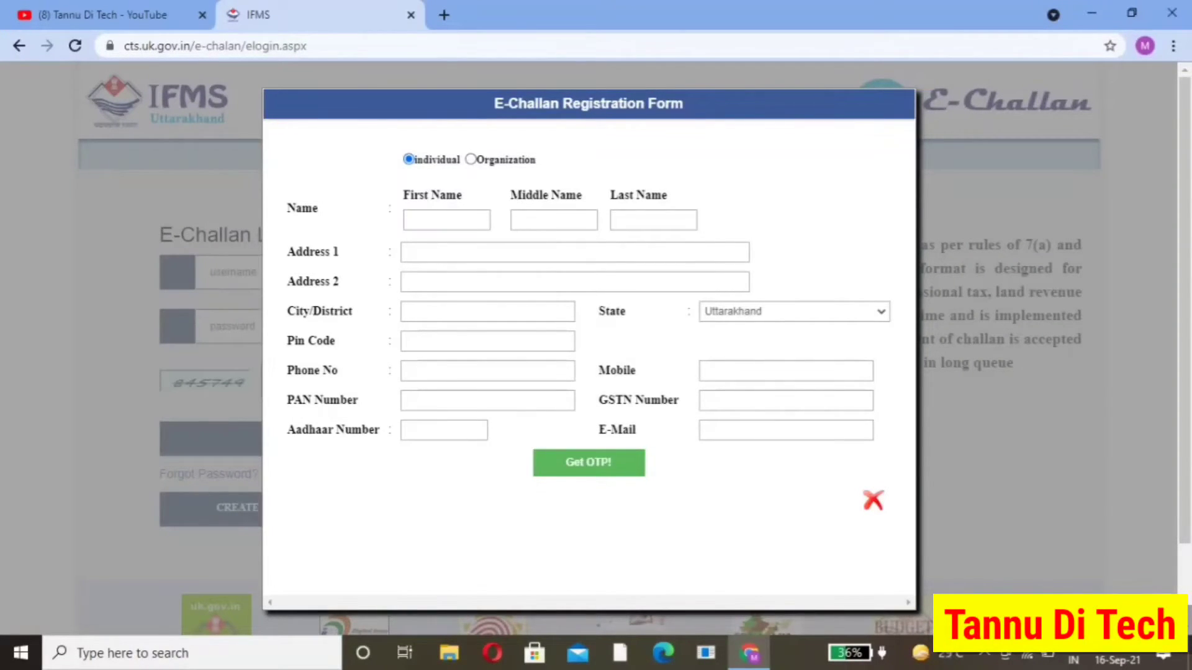
{"action": "left_click", "coordinate": [447, 220]}
{"action": "left_click", "coordinate": [652, 220]}
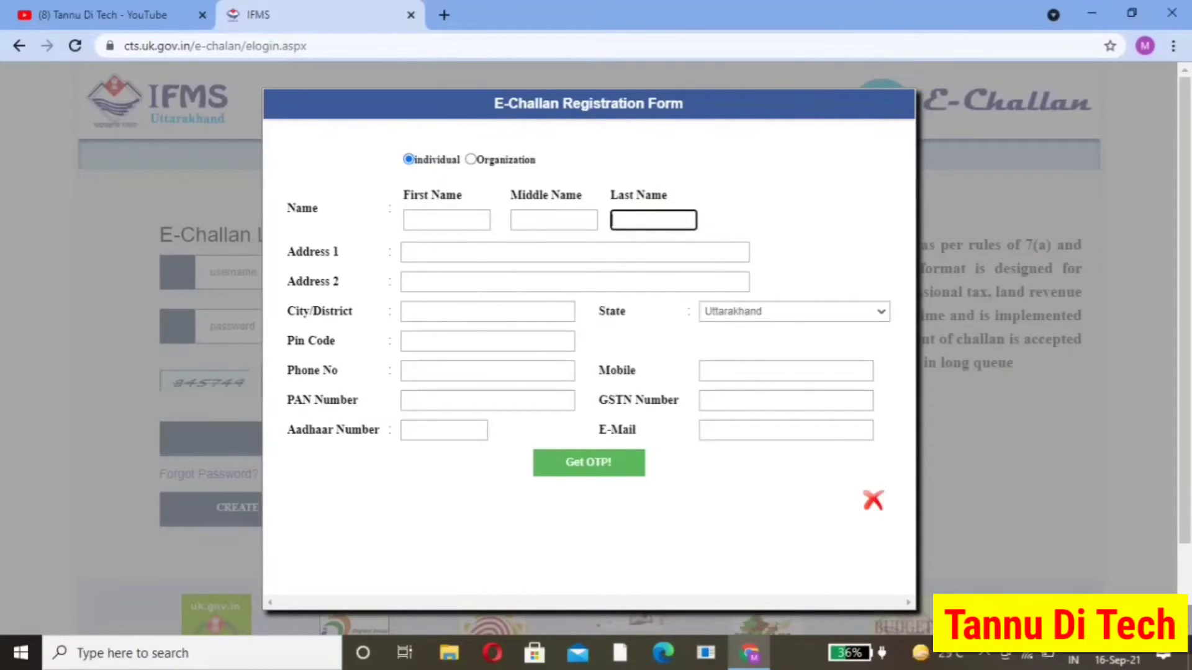
{"action": "left_click", "coordinate": [553, 220]}
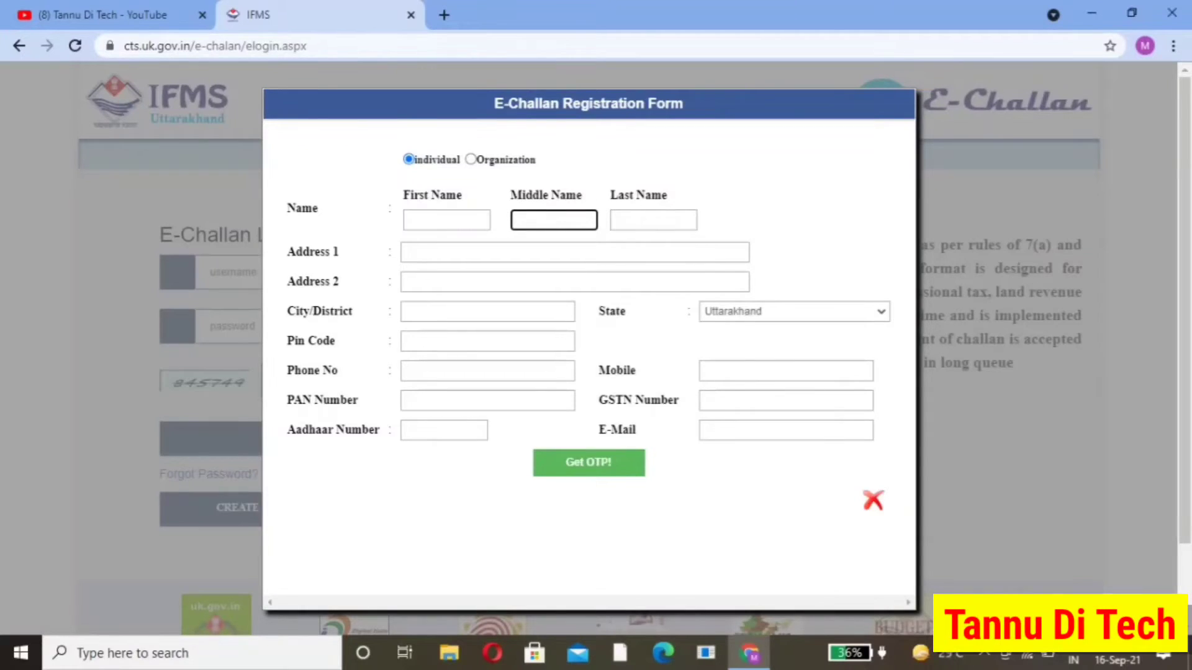
{"action": "left_click", "coordinate": [574, 252]}
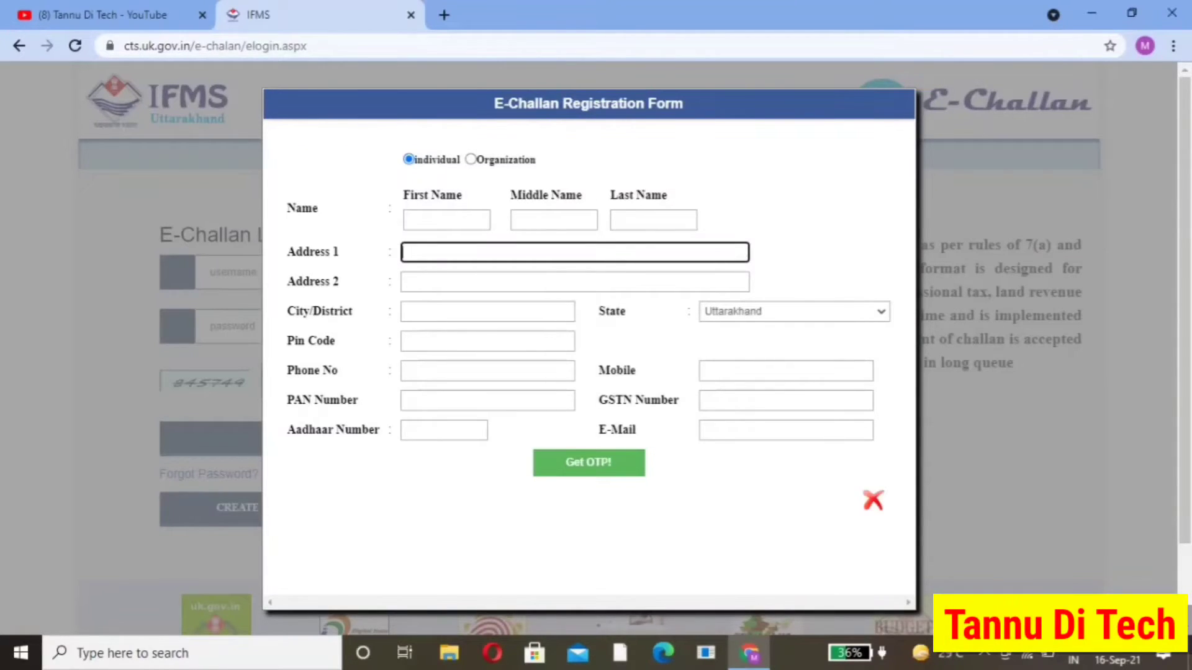
{"action": "left_click", "coordinate": [574, 281]}
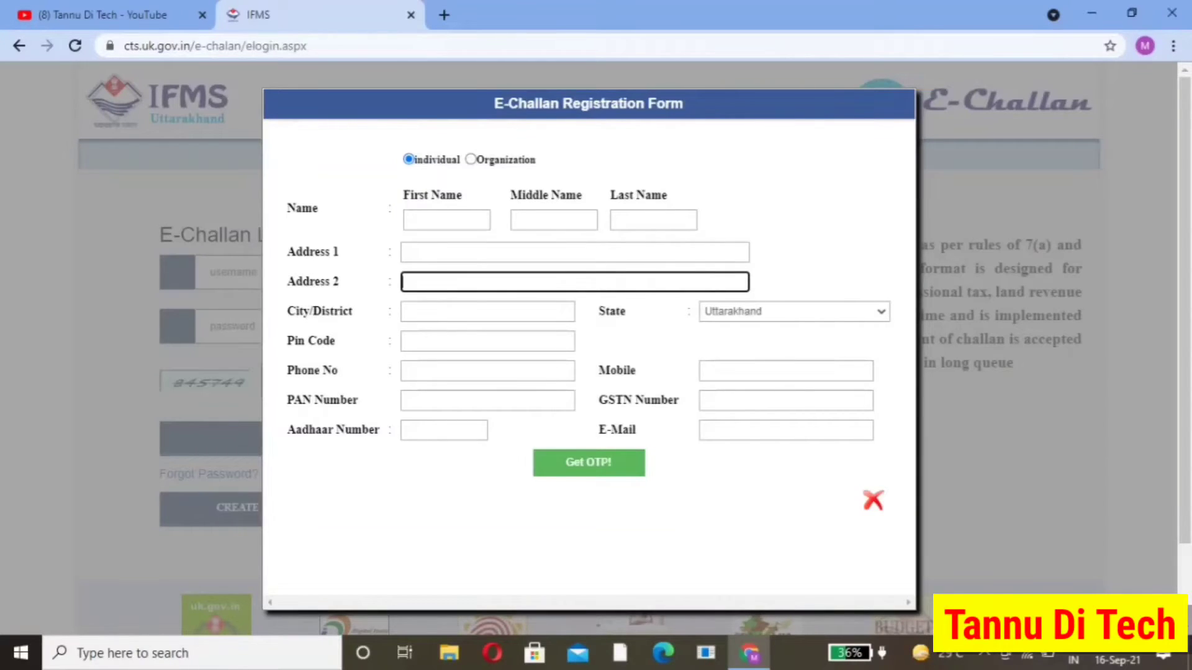
{"action": "left_click", "coordinate": [488, 311]}
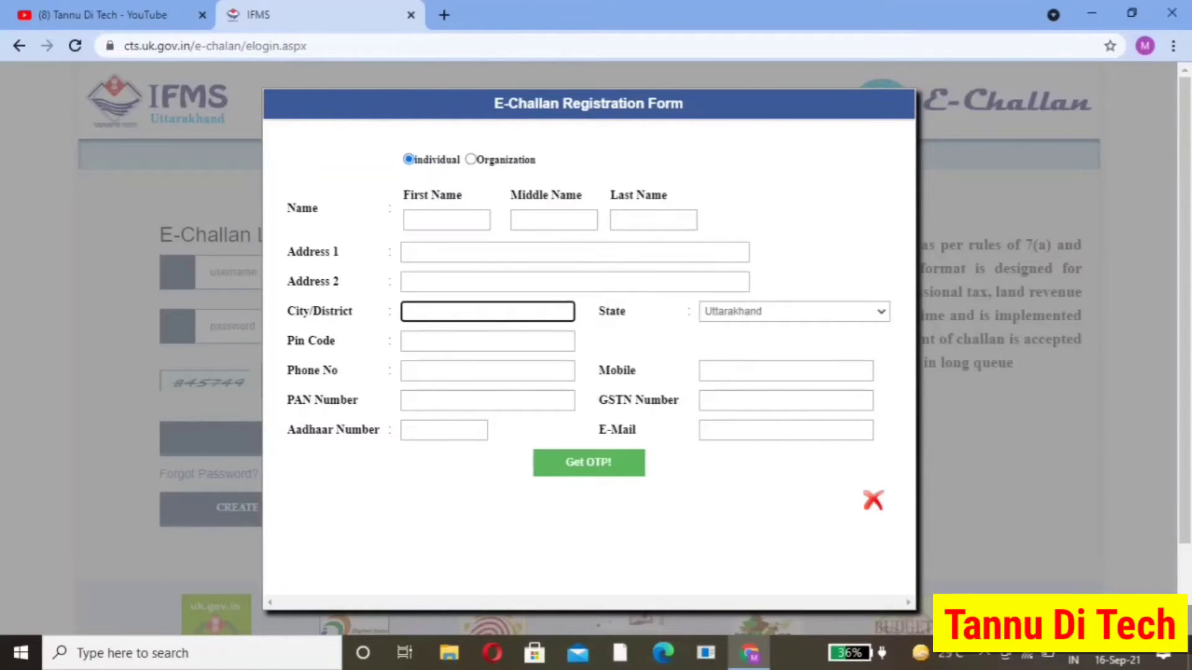
- Keep State as Uttarakhand, fill in pin code, phone, mobile, PAN and Aadhaar, and request the OTP
{"action": "left_click", "coordinate": [794, 312]}
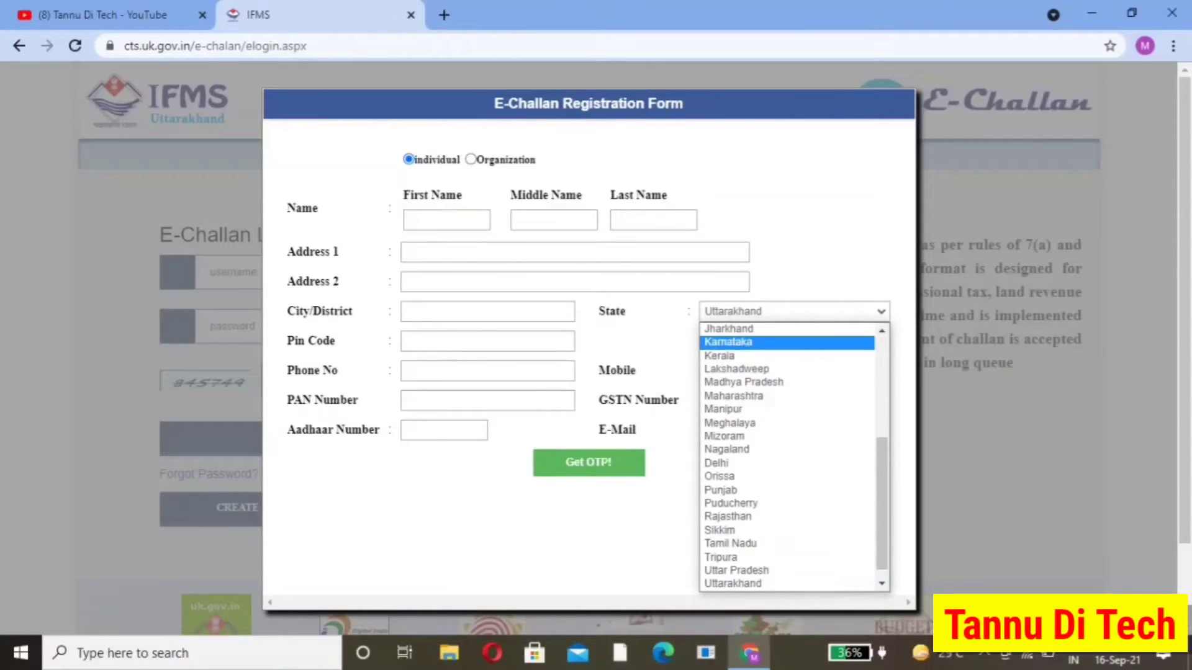
{"action": "key", "text": "Escape"}
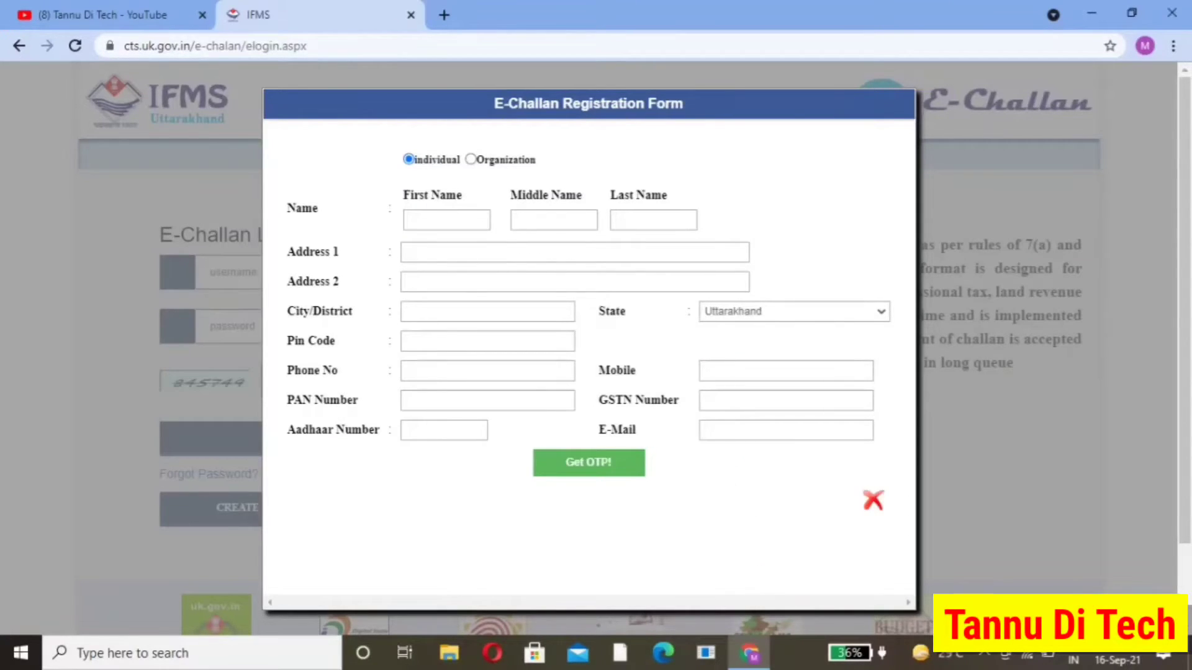
{"action": "left_click", "coordinate": [487, 341]}
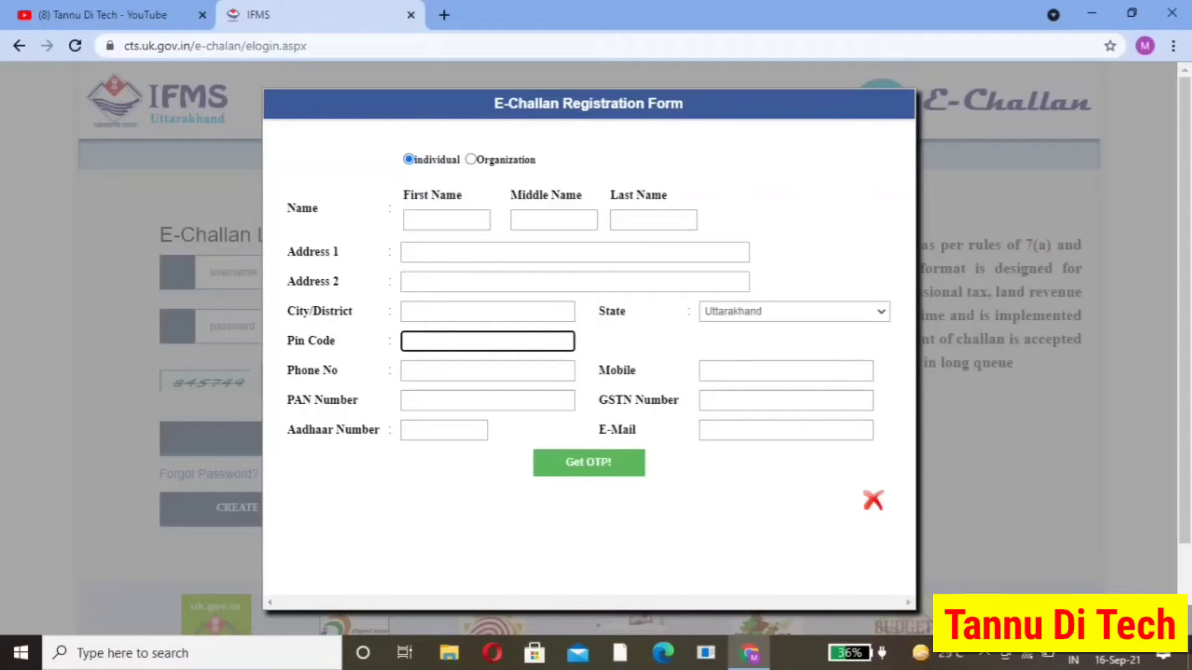
{"action": "left_click", "coordinate": [487, 371]}
{"action": "left_click", "coordinate": [786, 370]}
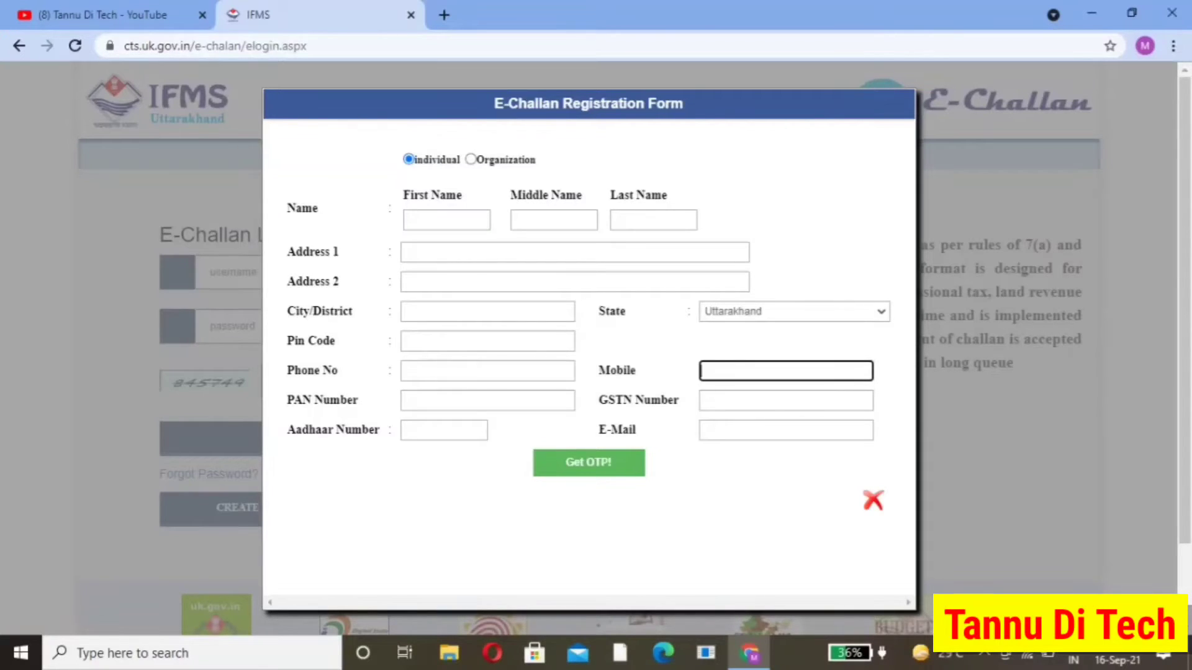
{"action": "left_click", "coordinate": [488, 401]}
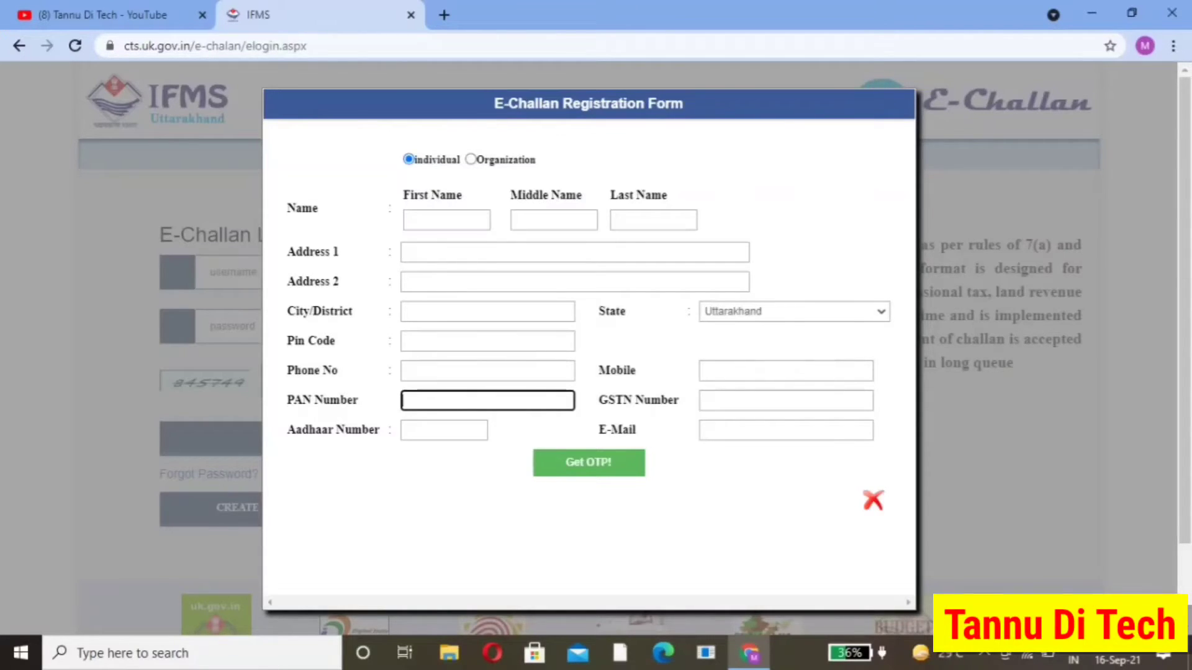
{"action": "left_click", "coordinate": [444, 430]}
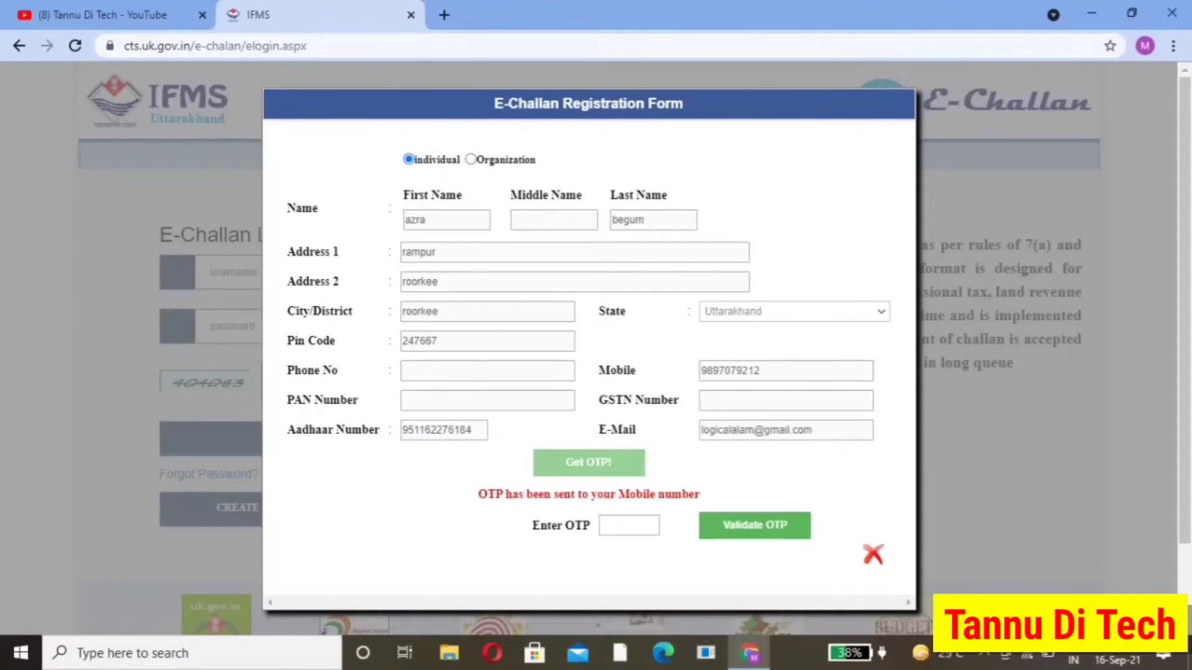
{"action": "left_click", "coordinate": [629, 525]}
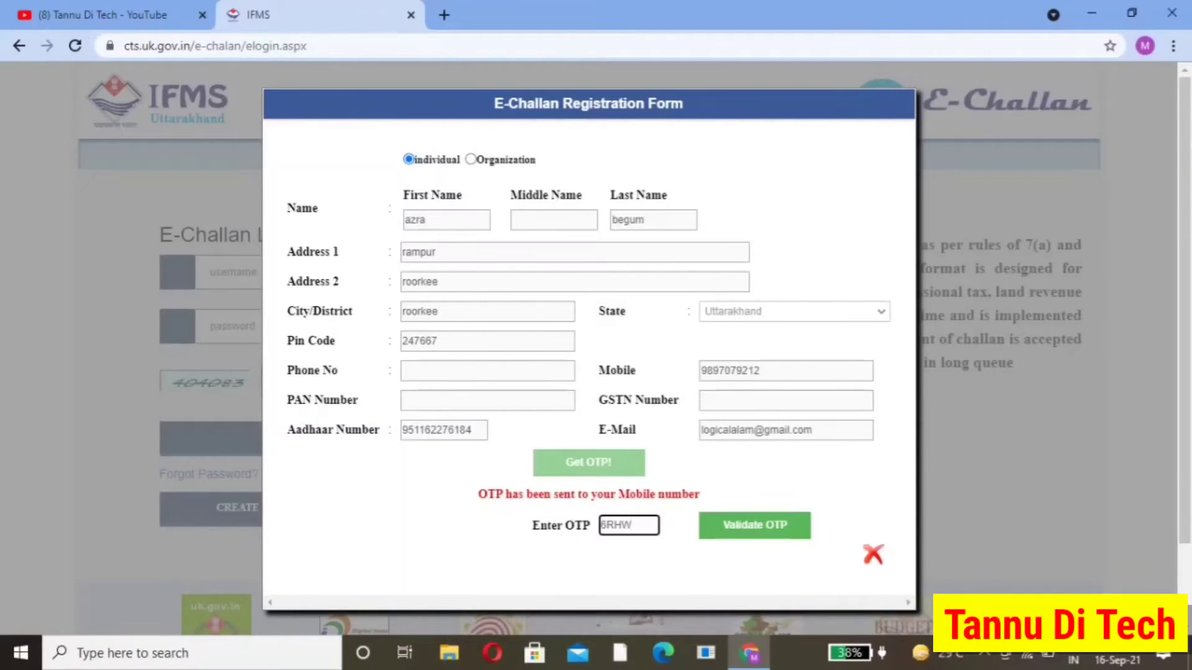
- Validate the OTP received by SMS and enter the new account password
{"action": "key", "text": "Return"}
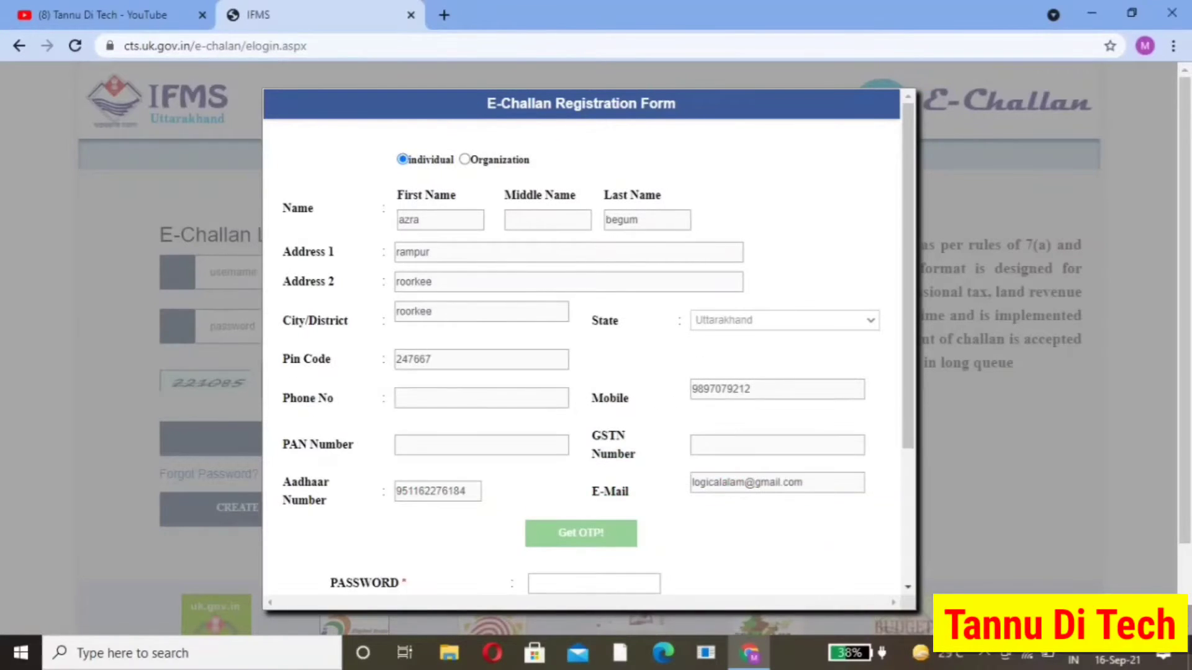
{"action": "scroll", "coordinate": [588, 341], "scroll_direction": "down", "scroll_amount": 3}
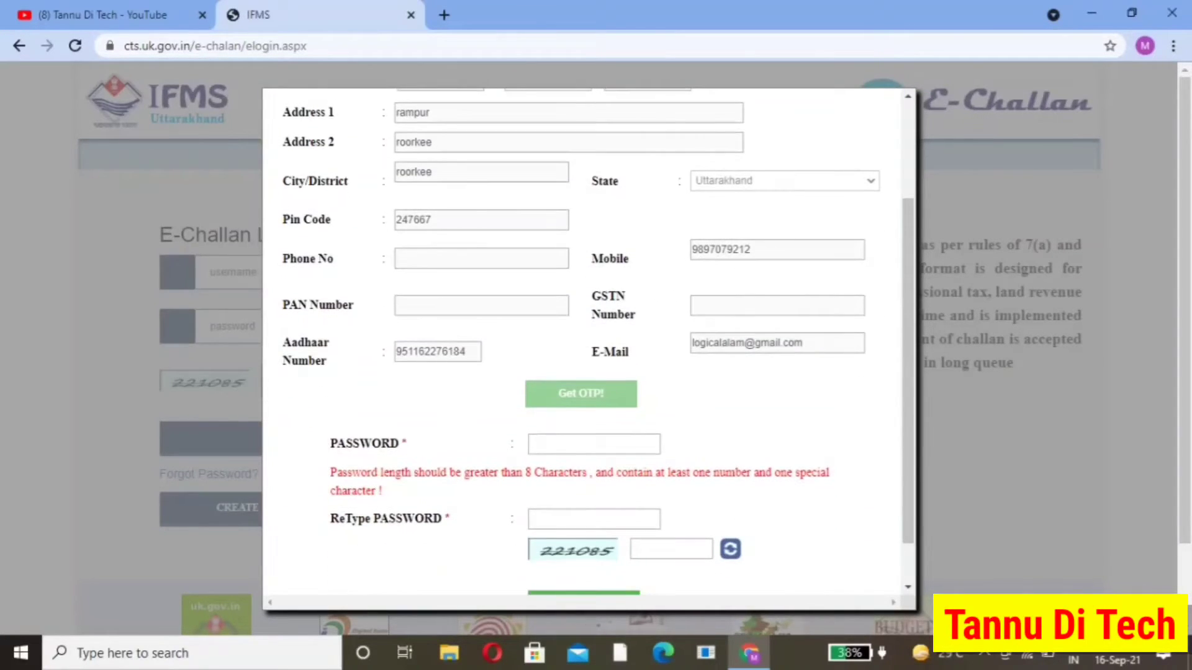
{"action": "left_click", "coordinate": [593, 444]}
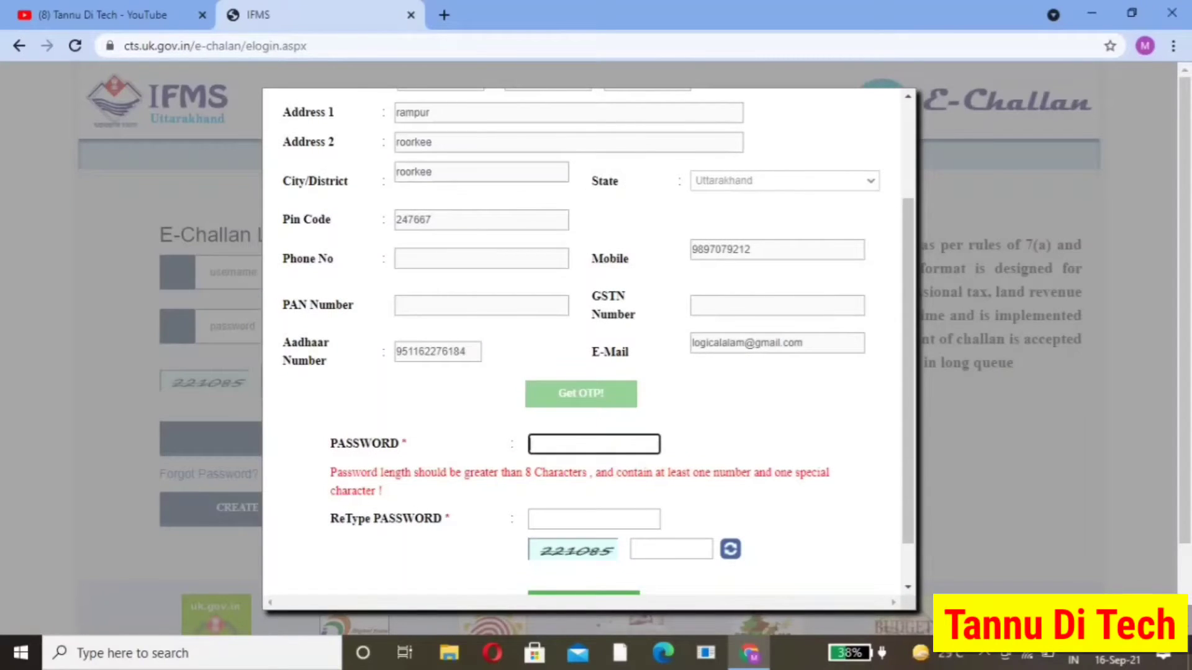
{"action": "left_click", "coordinate": [593, 443]}
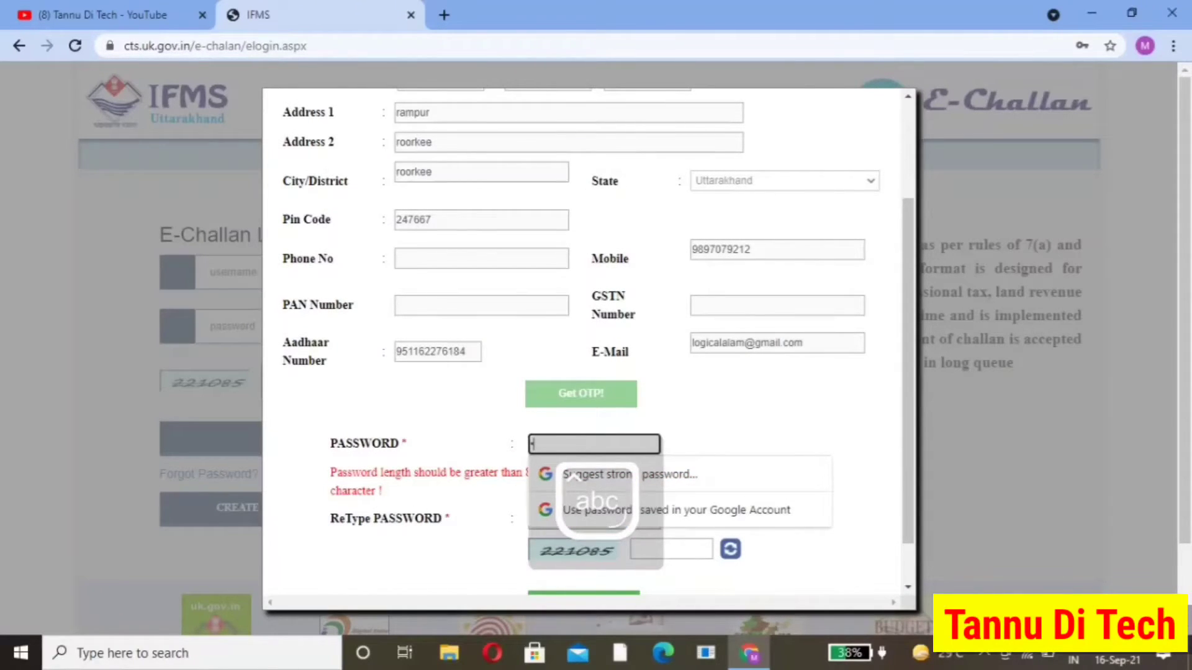
{"action": "type", "text": "********"}
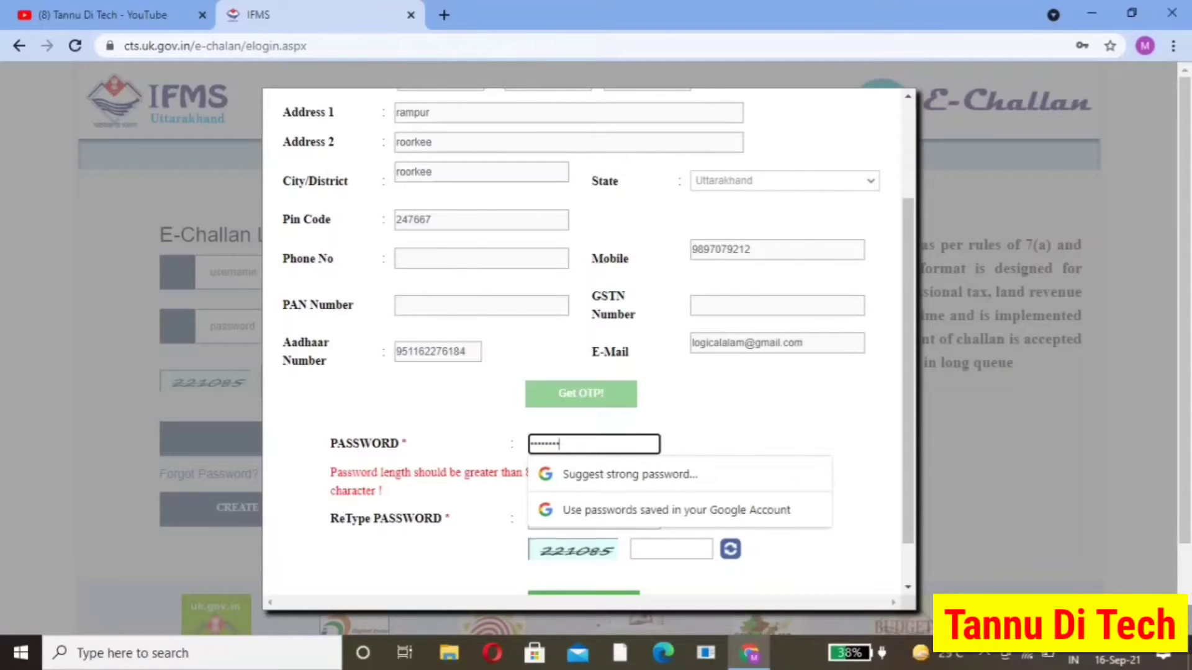
{"action": "type", "text": "*"}
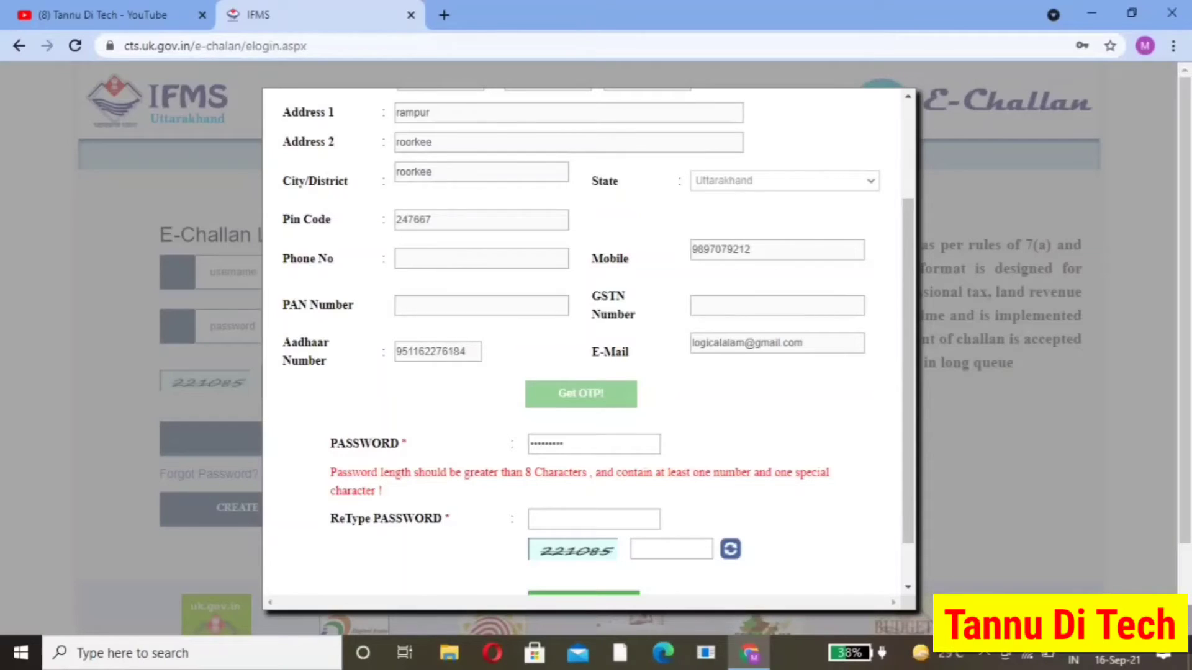
- Retype the password, fill in the captcha and submit the registration
{"action": "left_click", "coordinate": [593, 519]}
{"action": "type", "text": "*********"}
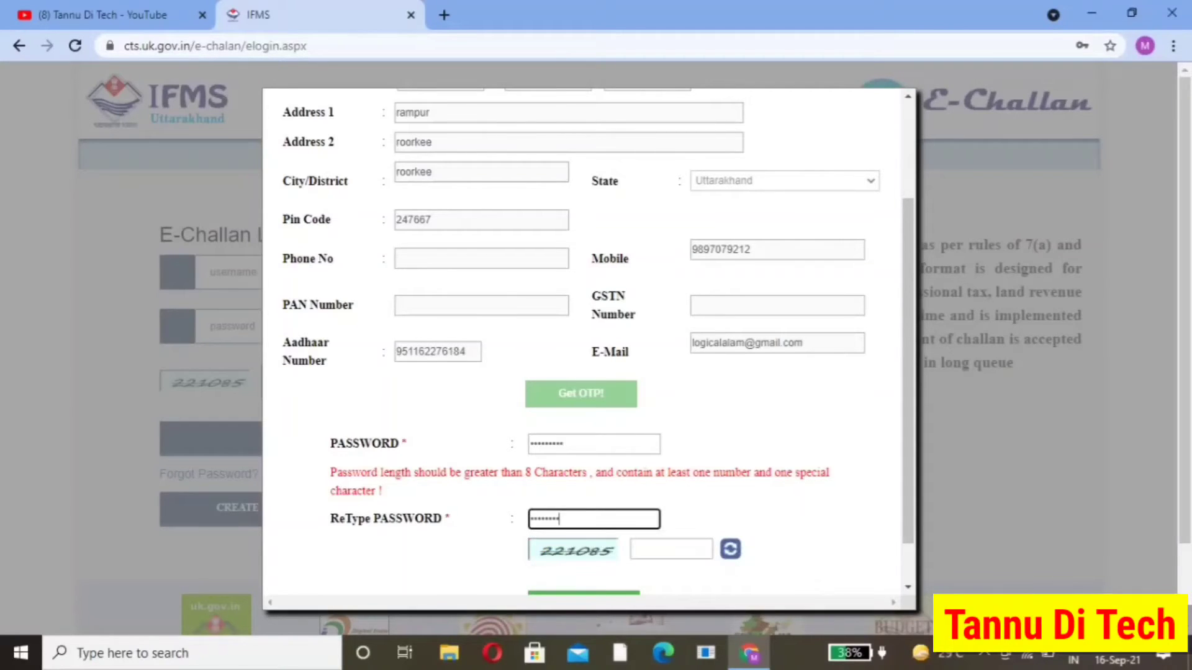
{"action": "left_click", "coordinate": [671, 549]}
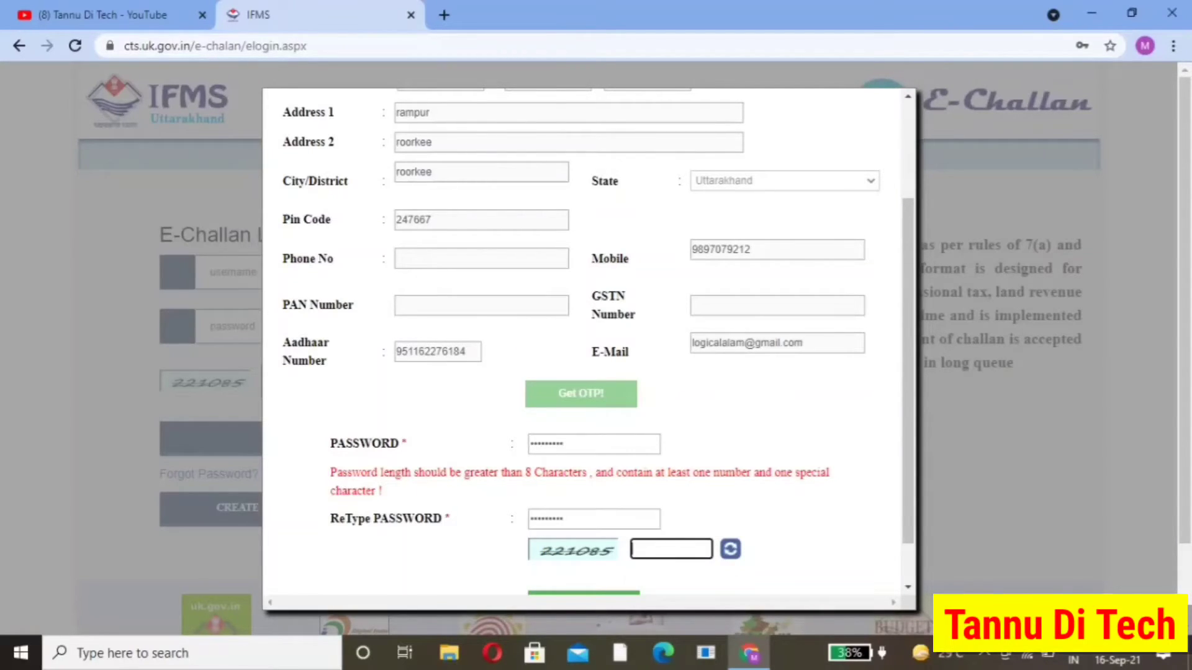
{"action": "scroll", "coordinate": [588, 342], "scroll_direction": "down", "scroll_amount": 1}
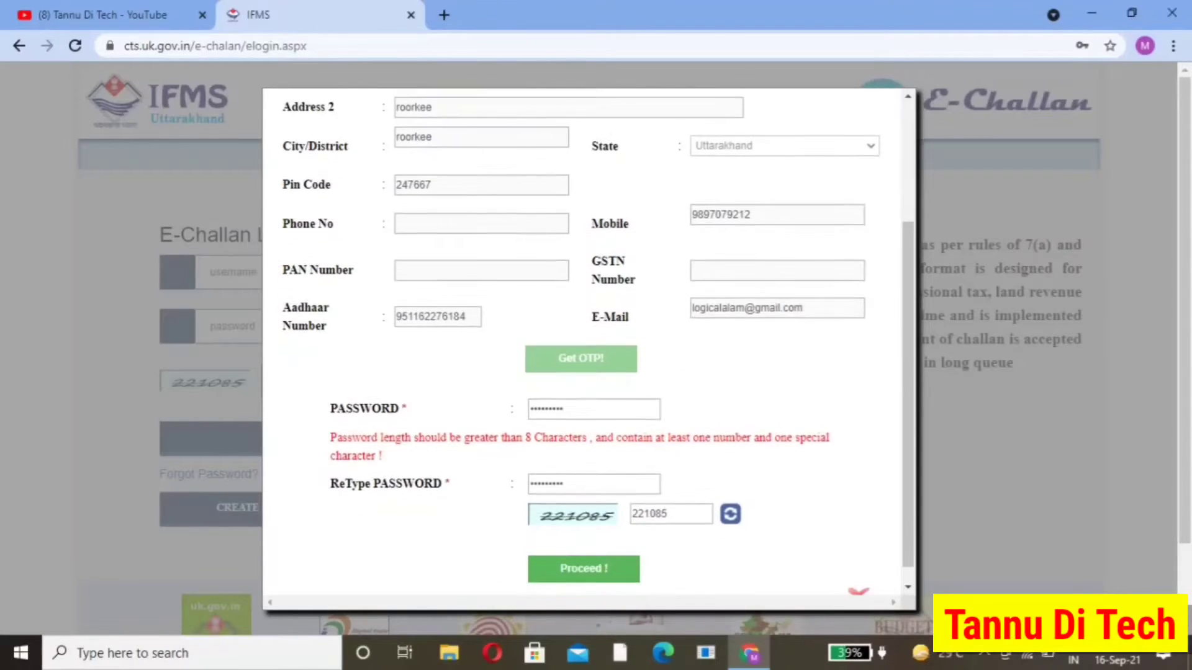
{"action": "left_click", "coordinate": [584, 550]}
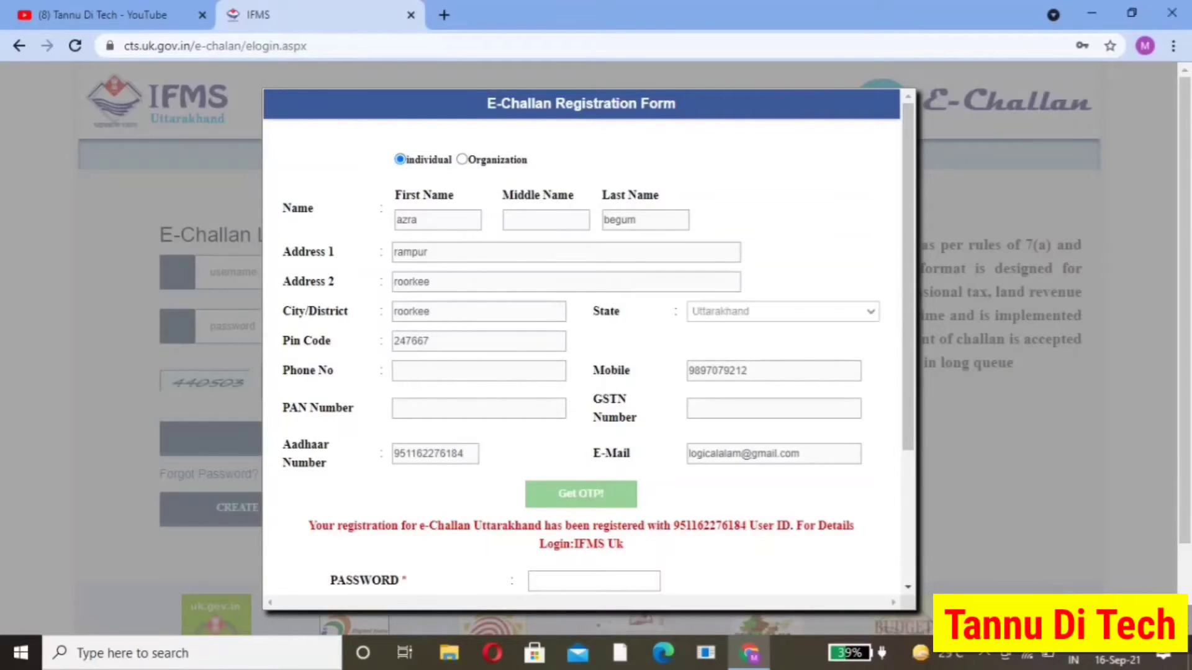
- Enter the registered user ID and password on the E-Challan Login page to sign in
{"action": "scroll", "coordinate": [581, 347], "scroll_direction": "down", "scroll_amount": 3}
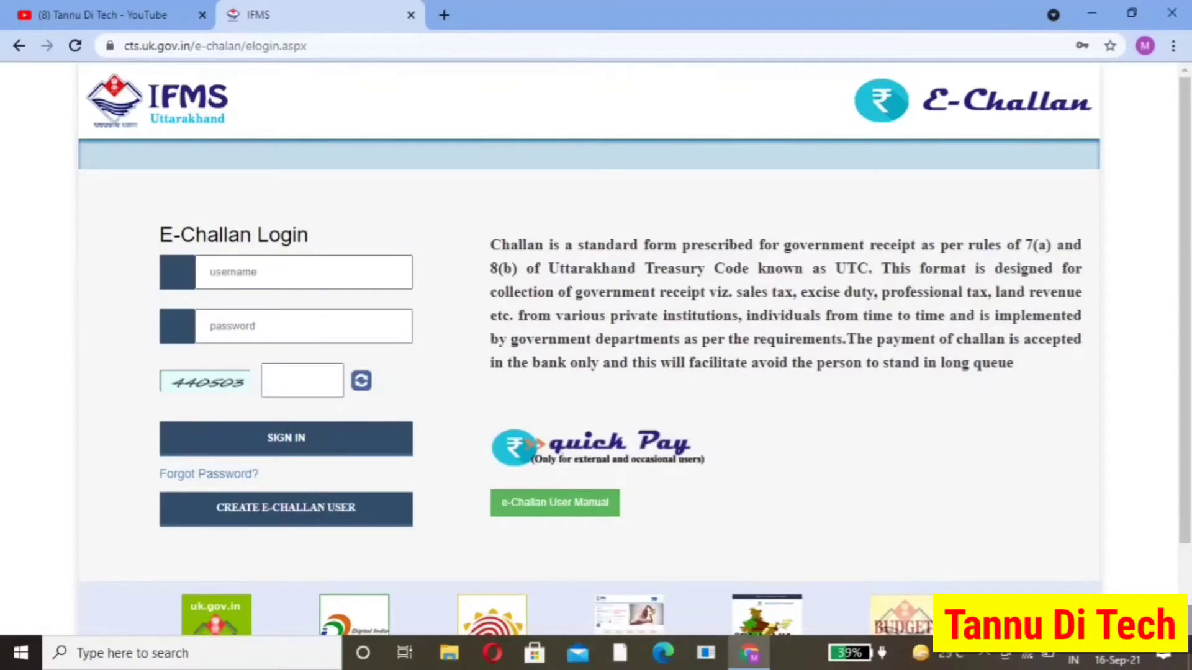
{"action": "left_click", "coordinate": [211, 272]}
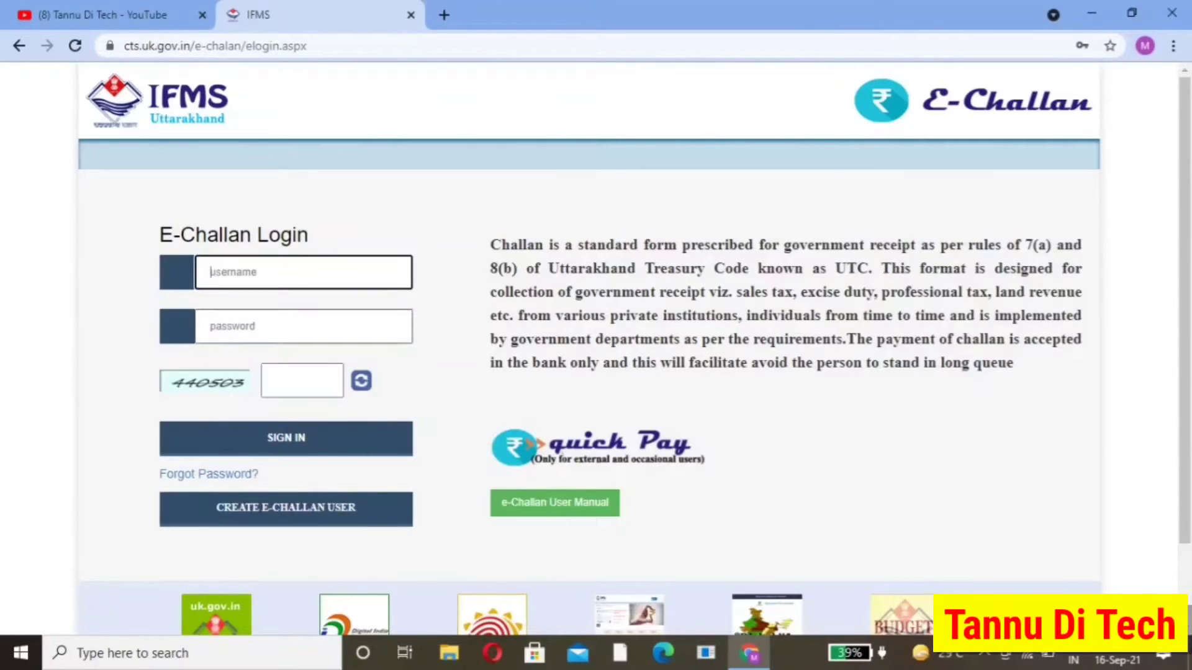
{"action": "left_click", "coordinate": [303, 326]}
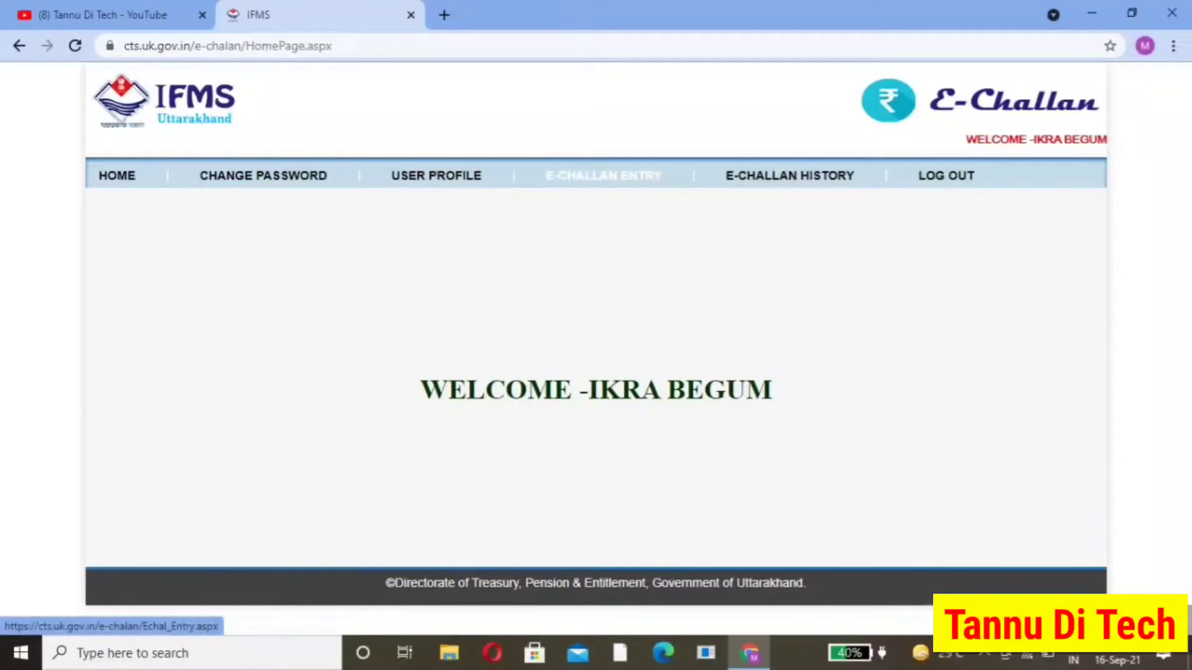
- Start a new e-challan and choose Director Secondary Education as the department
{"action": "left_click", "coordinate": [603, 176]}
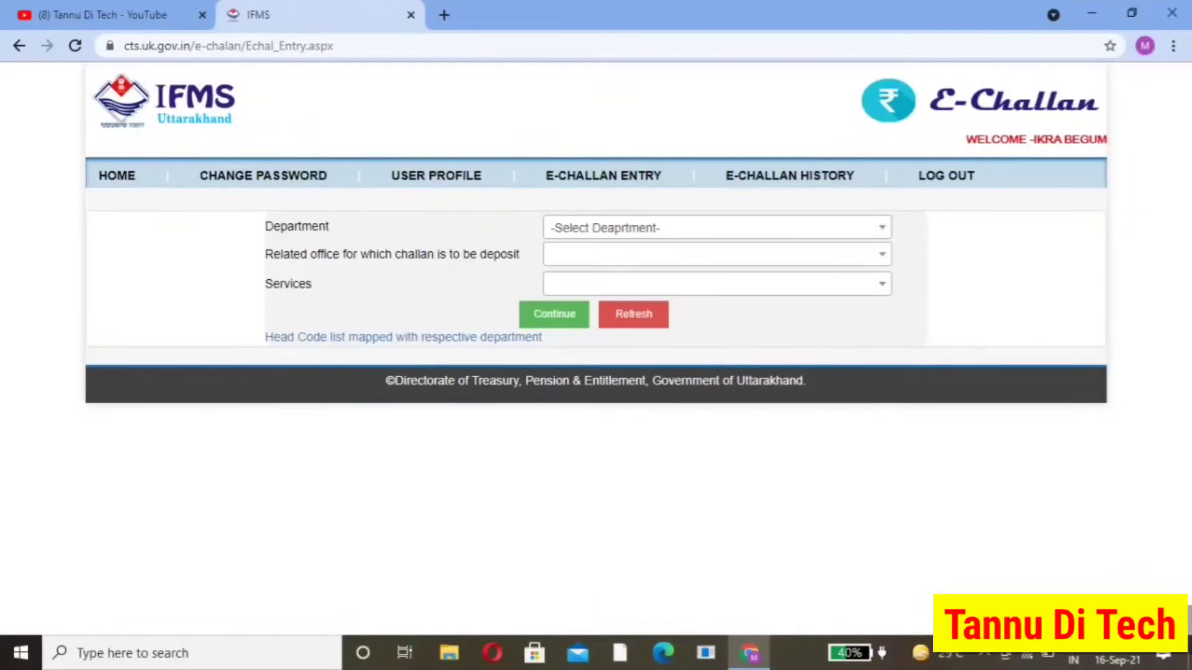
{"action": "left_click", "coordinate": [717, 228]}
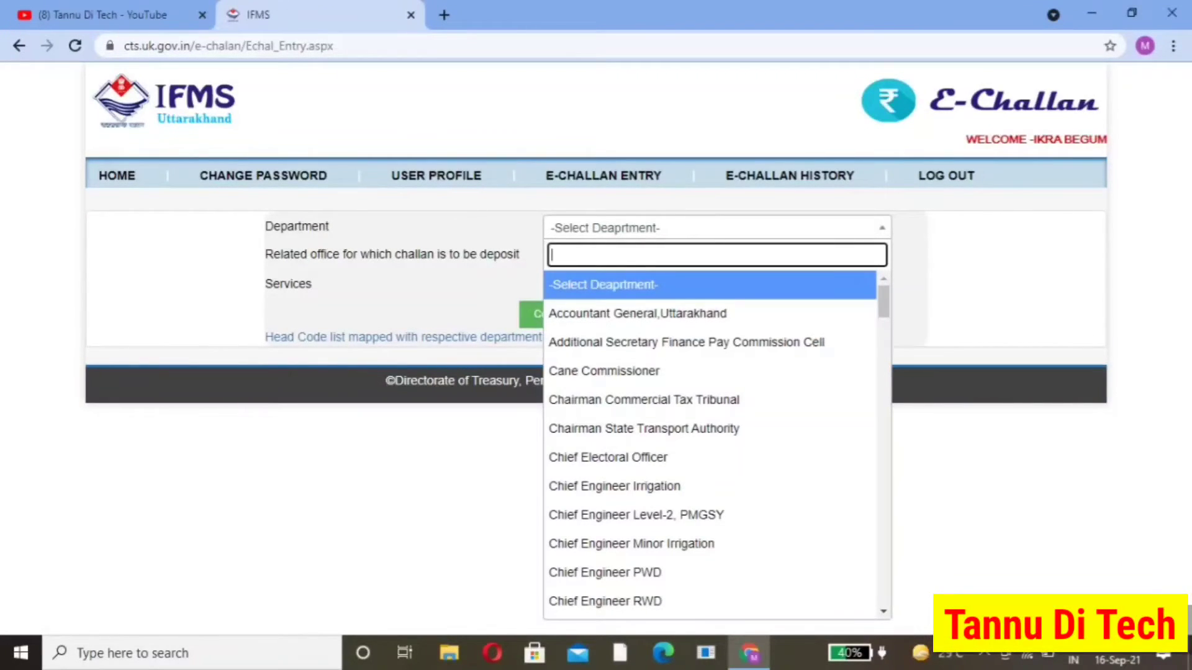
{"action": "type", "text": "secd"}
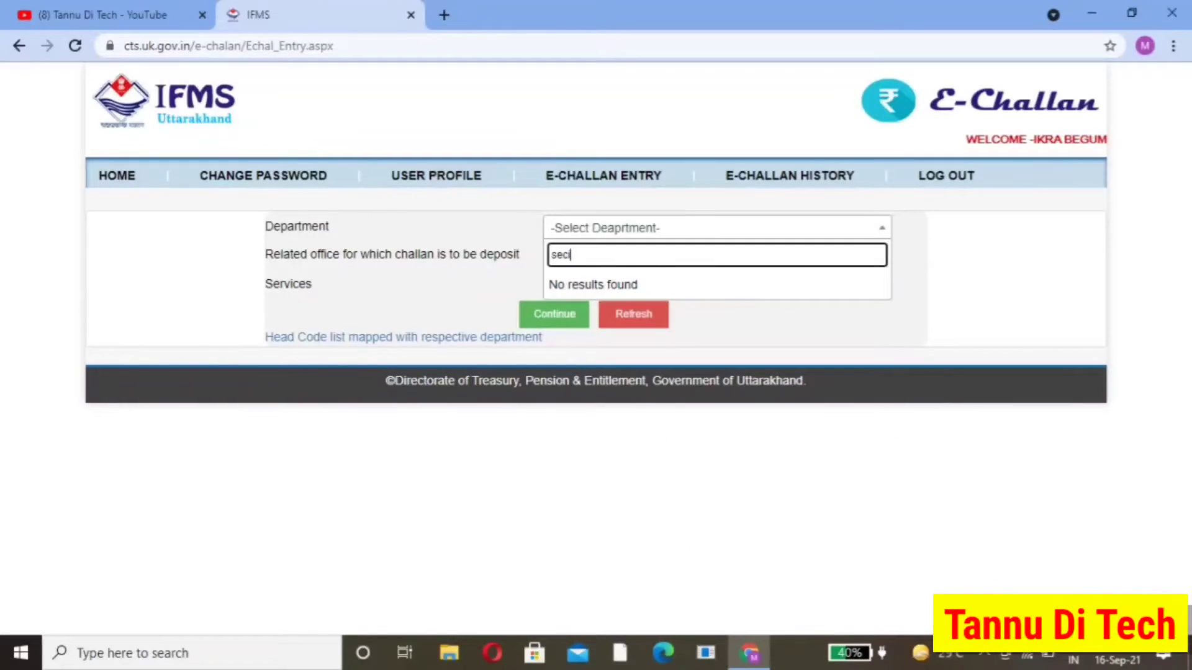
{"action": "key", "text": "BackSpace"}
{"action": "type", "text": "o"}
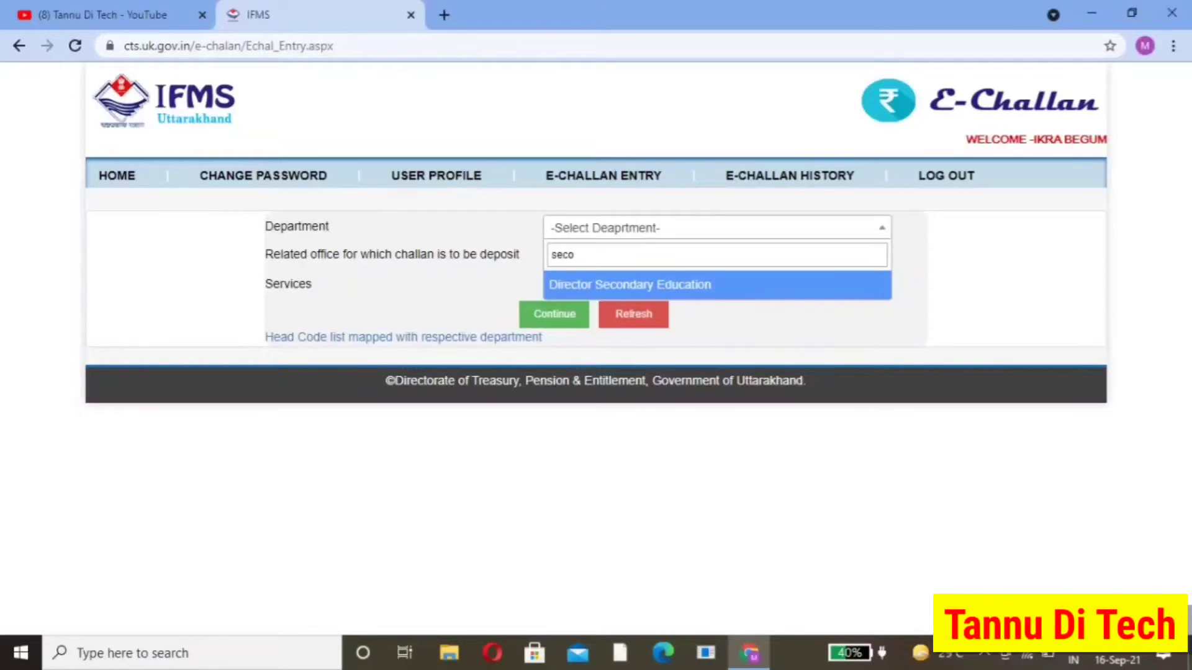
{"action": "key", "text": "Return"}
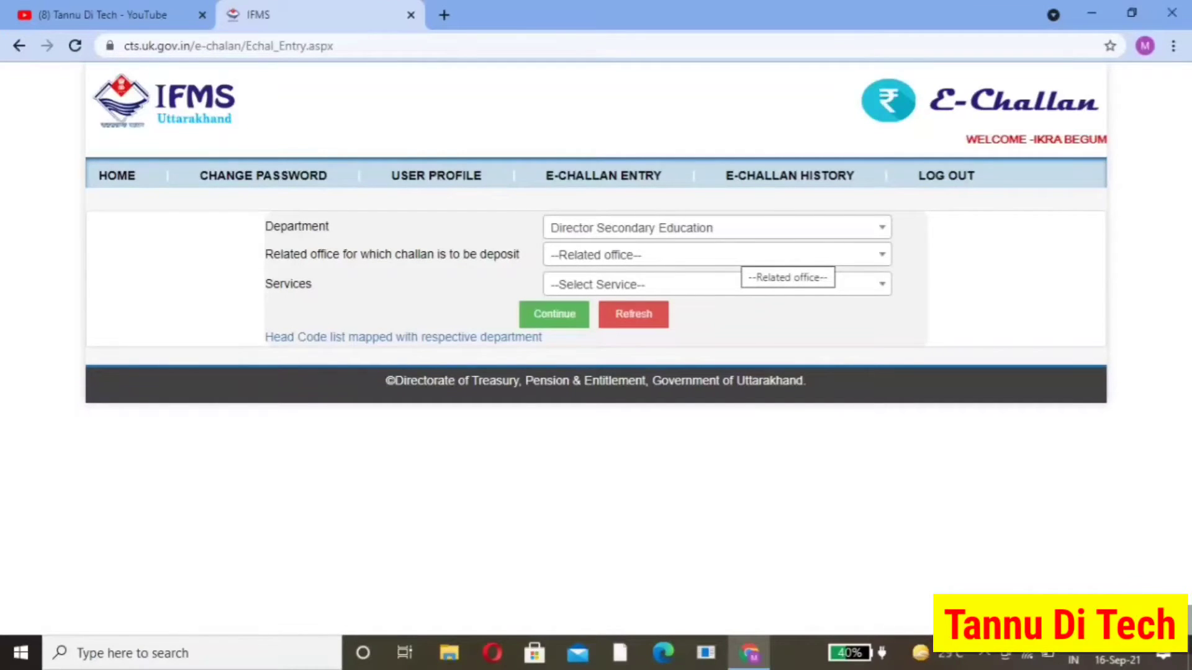
- Pick the Ramnagar Secretary Secondary Education Board office and service 0202-Education, sports, art and culture
{"action": "left_click", "coordinate": [745, 254]}
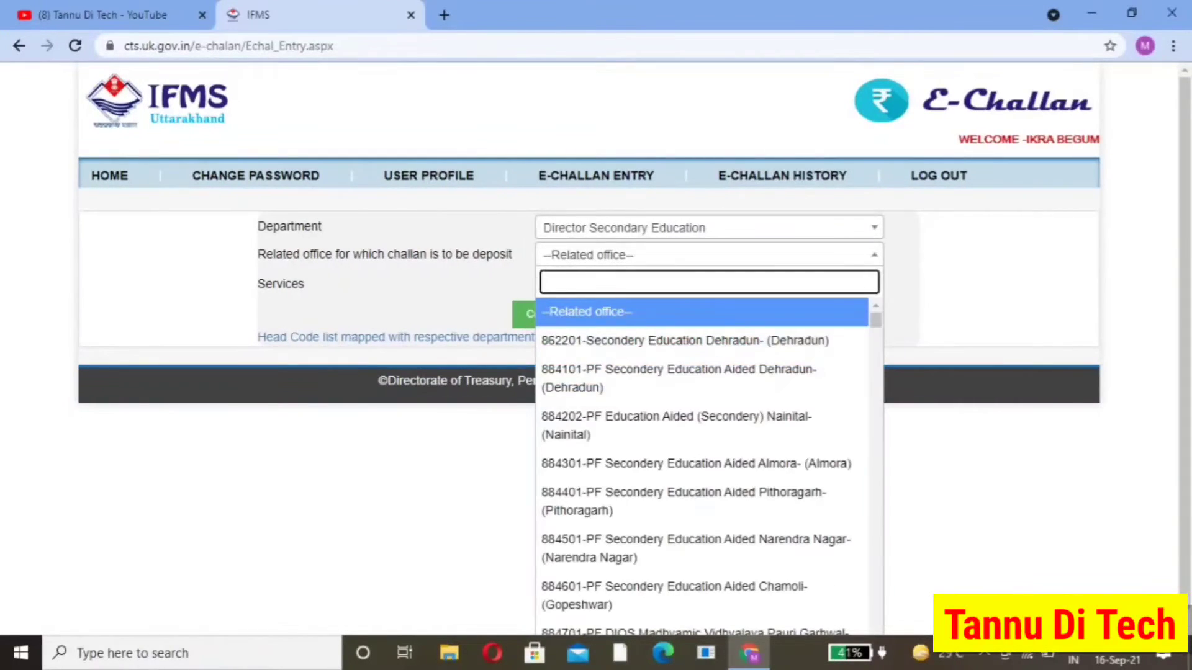
{"action": "type", "text": "b"}
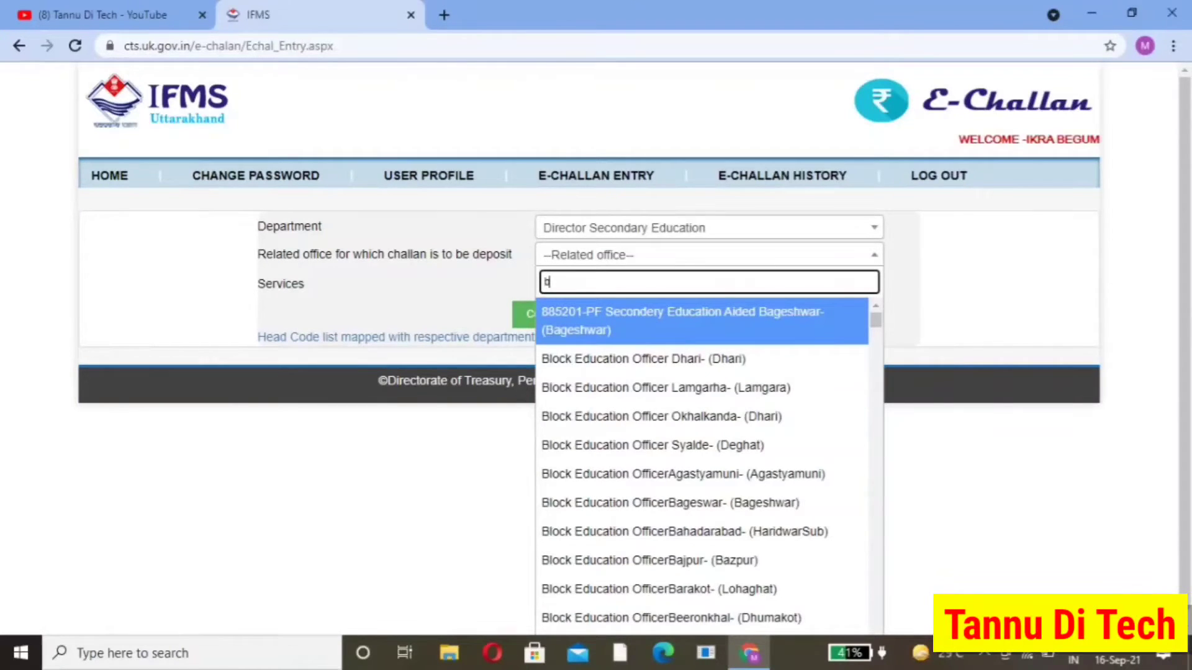
{"action": "type", "text": "oa"}
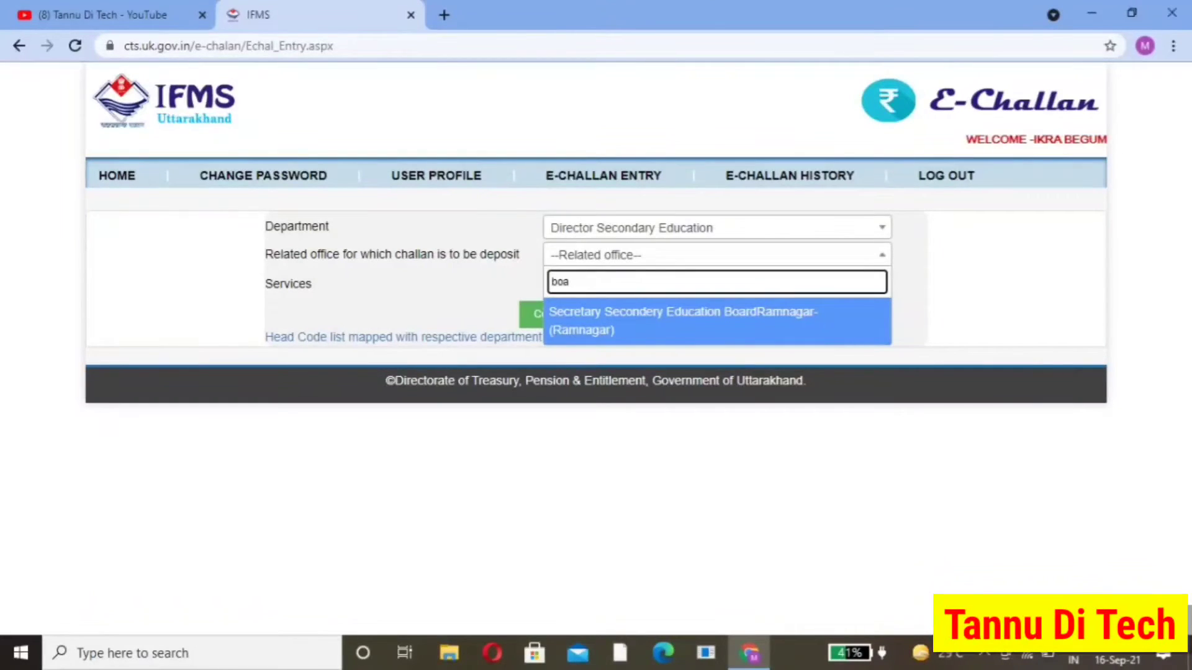
{"action": "key", "text": "Return"}
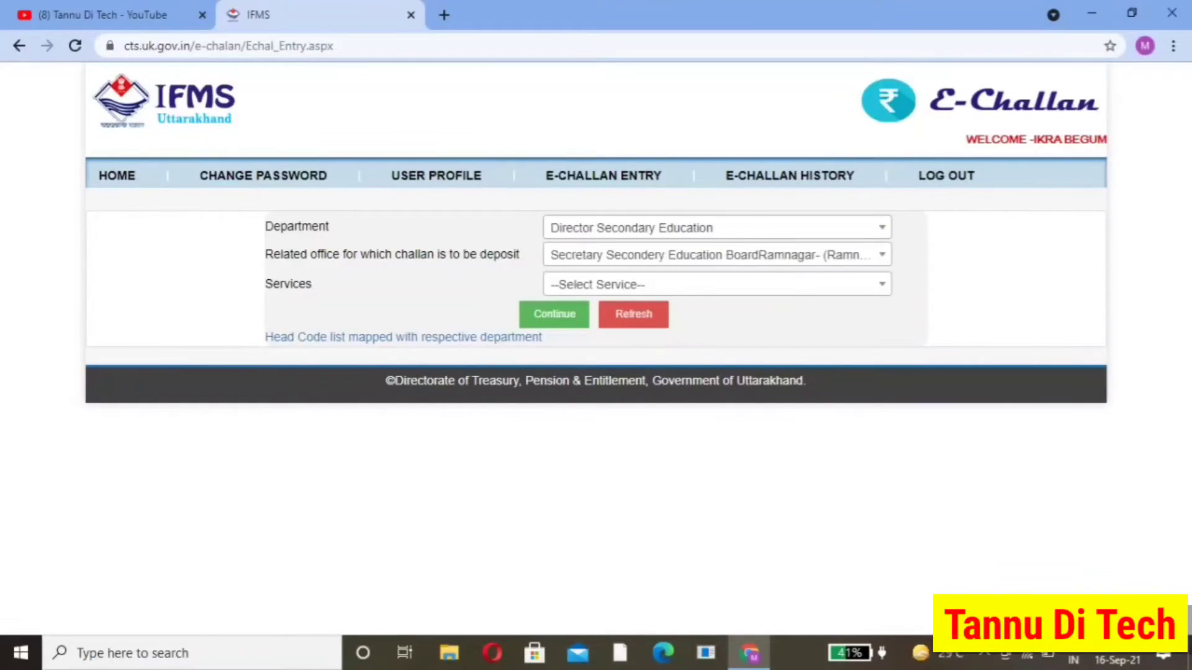
{"action": "key", "text": "Tab"}
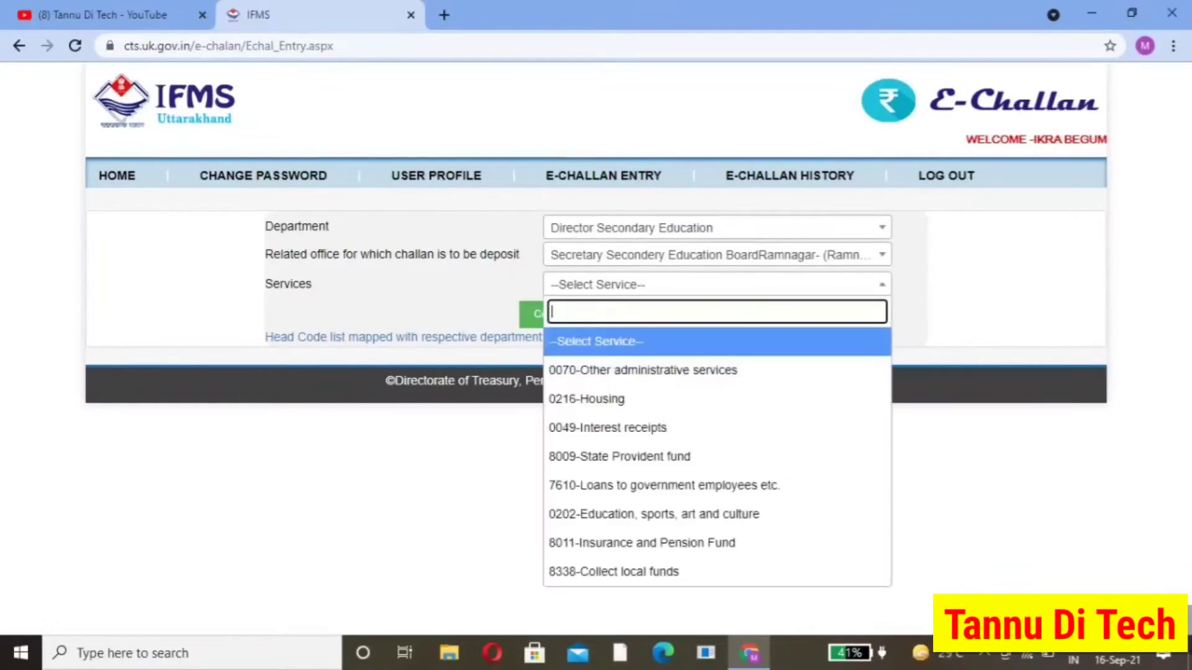
{"action": "key", "text": "Down"}
{"action": "key", "text": "Down"}
{"action": "key", "text": "Down"}
{"action": "key", "text": "Down"}
{"action": "key", "text": "Down"}
{"action": "key", "text": "Down"}
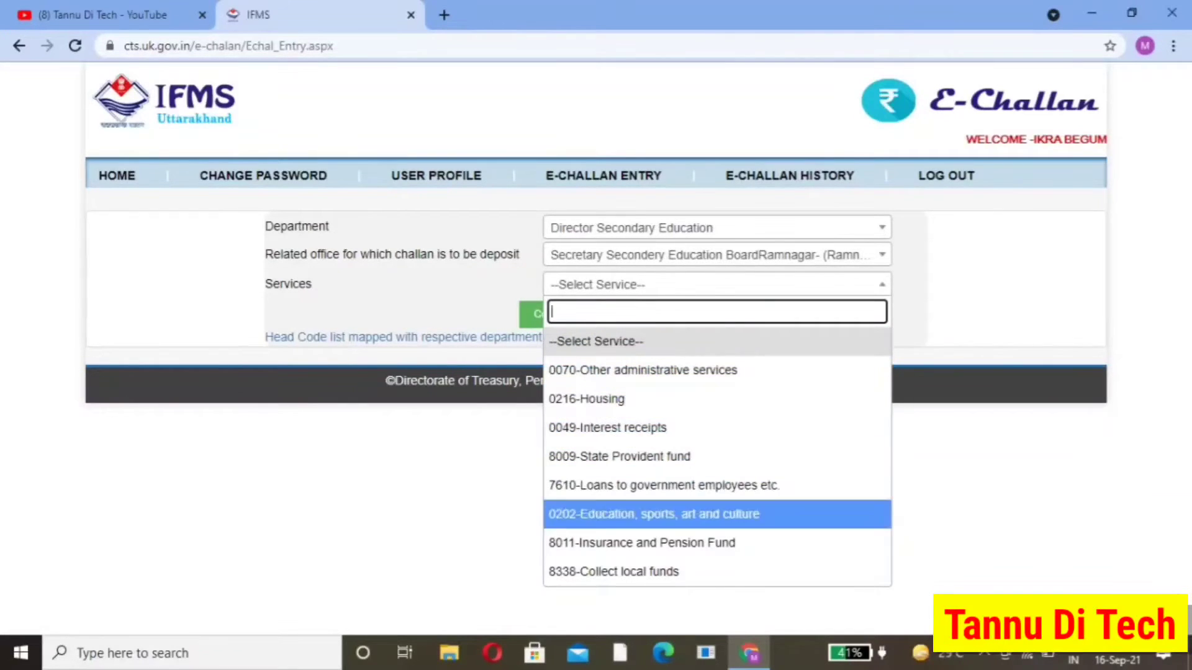
{"action": "key", "text": "Down"}
{"action": "key", "text": "Up"}
{"action": "key", "text": "Up"}
{"action": "key", "text": "Up"}
{"action": "key", "text": "Down"}
{"action": "key", "text": "Down"}
{"action": "key", "text": "Return"}
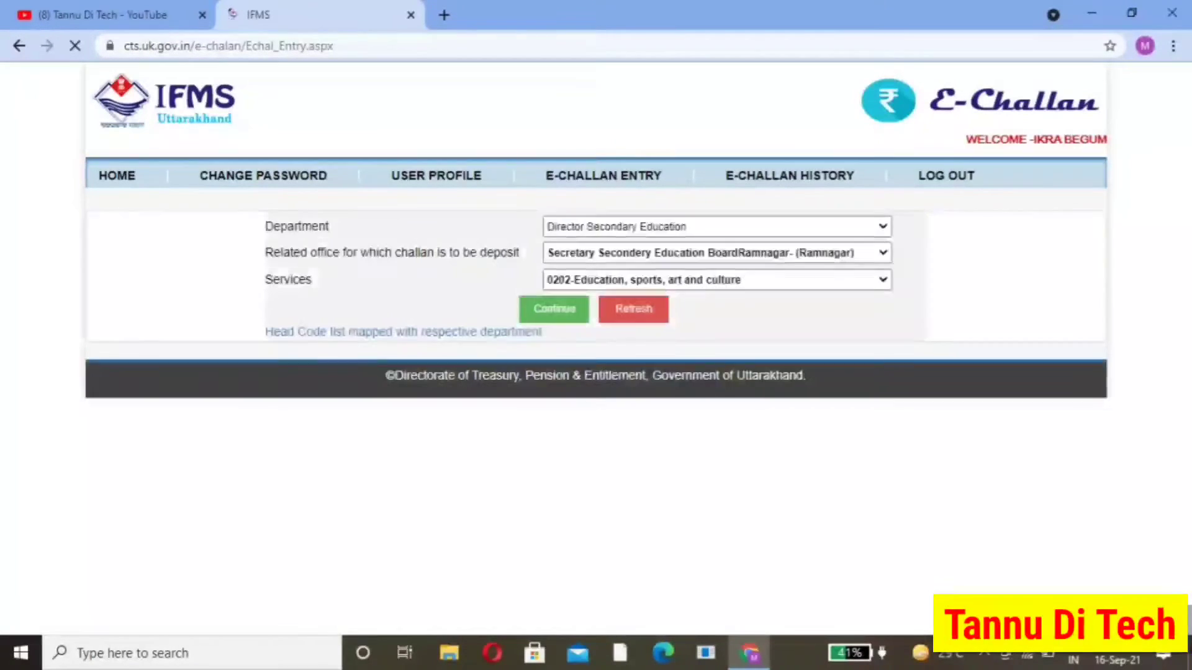
- Load the detailed services and add Charge Prikrshao board with amount 150
{"action": "left_click", "coordinate": [553, 314]}
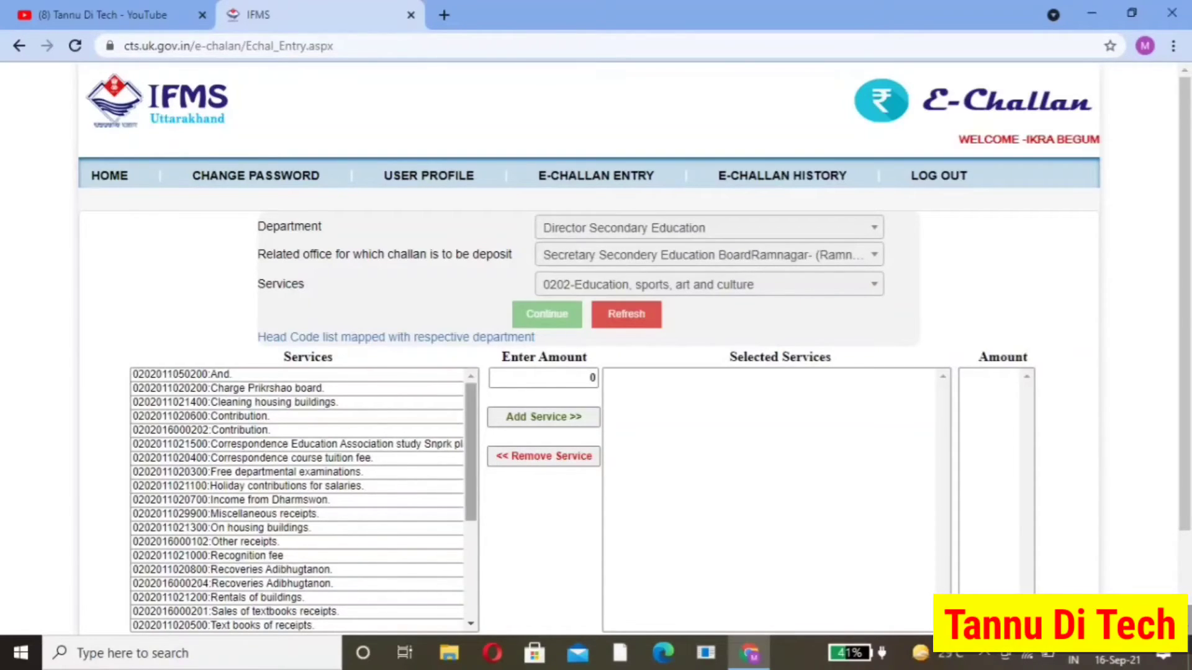
{"action": "left_click_drag", "start_coordinate": [471, 451], "coordinate": [471, 546]}
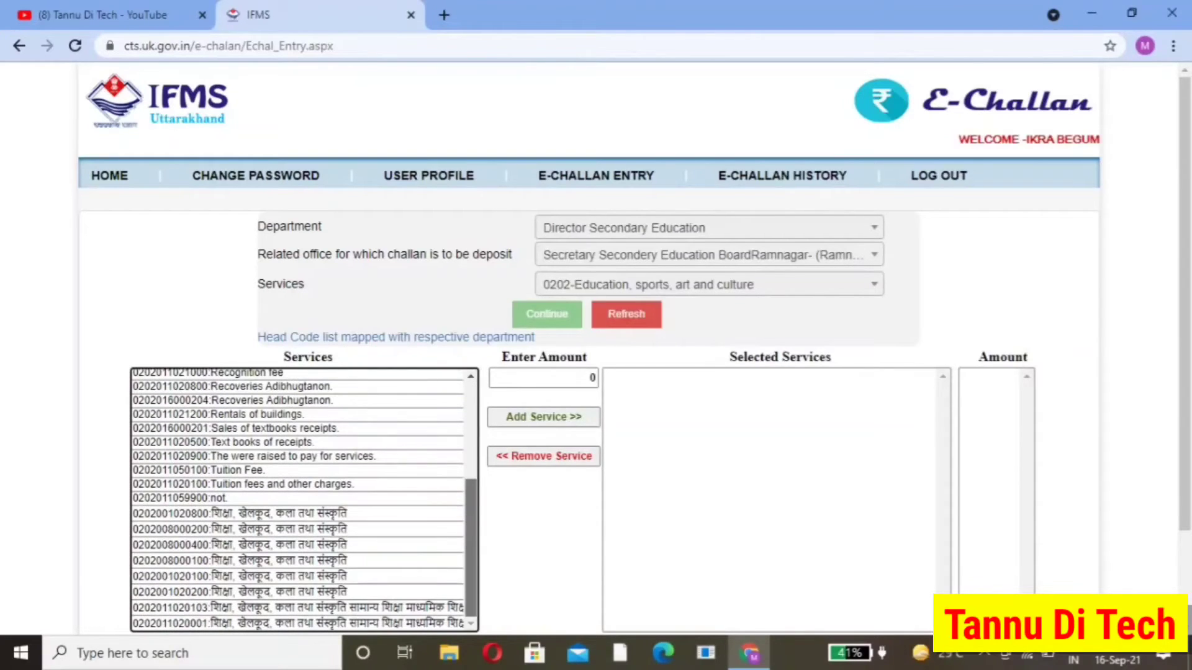
{"action": "scroll", "coordinate": [304, 500], "scroll_direction": "up", "scroll_amount": 10}
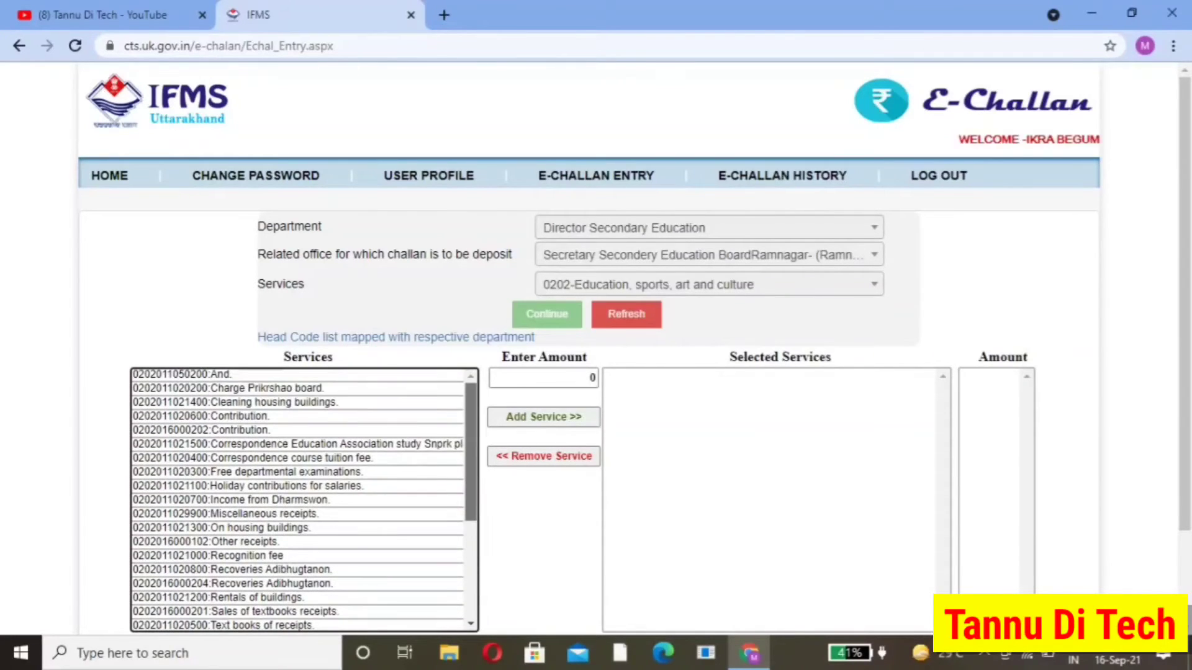
{"action": "left_click", "coordinate": [543, 378]}
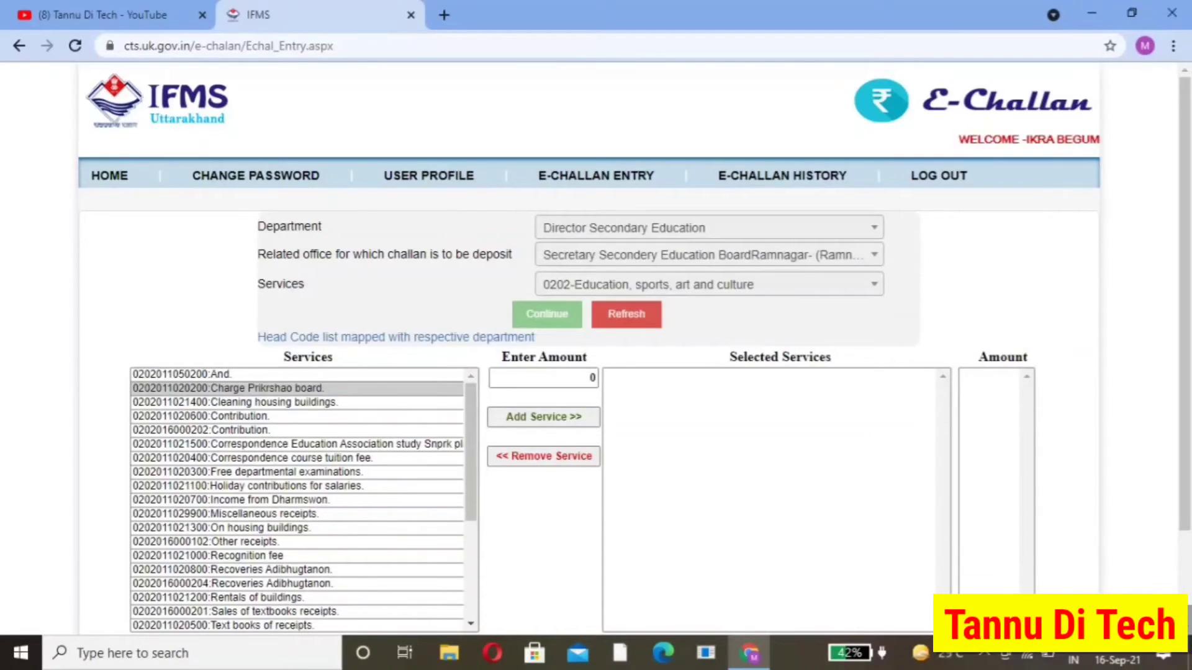
{"action": "left_click", "coordinate": [298, 387]}
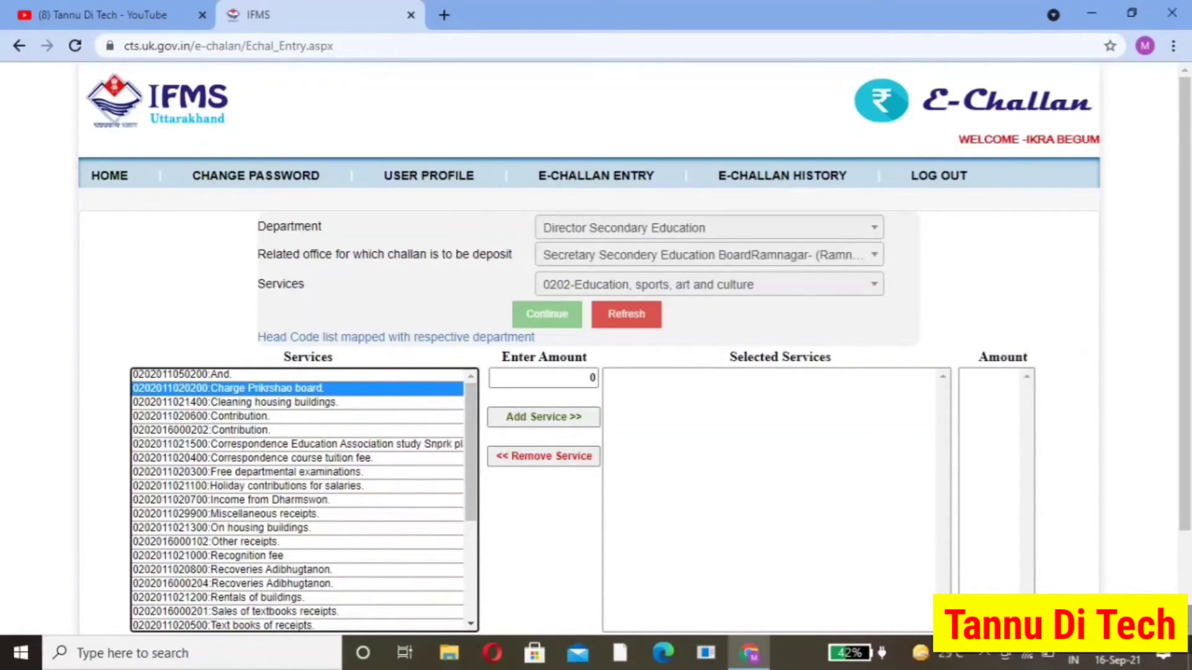
{"action": "left_click", "coordinate": [590, 378]}
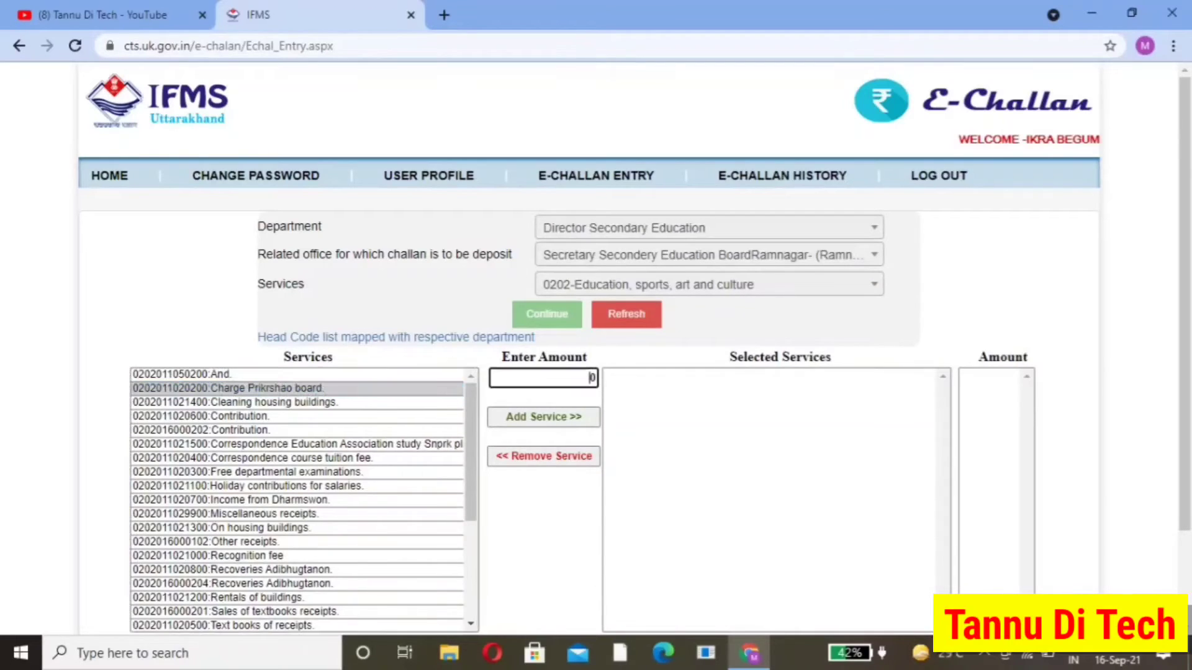
{"action": "type", "text": "15"}
{"action": "key", "text": "shift+Tab"}
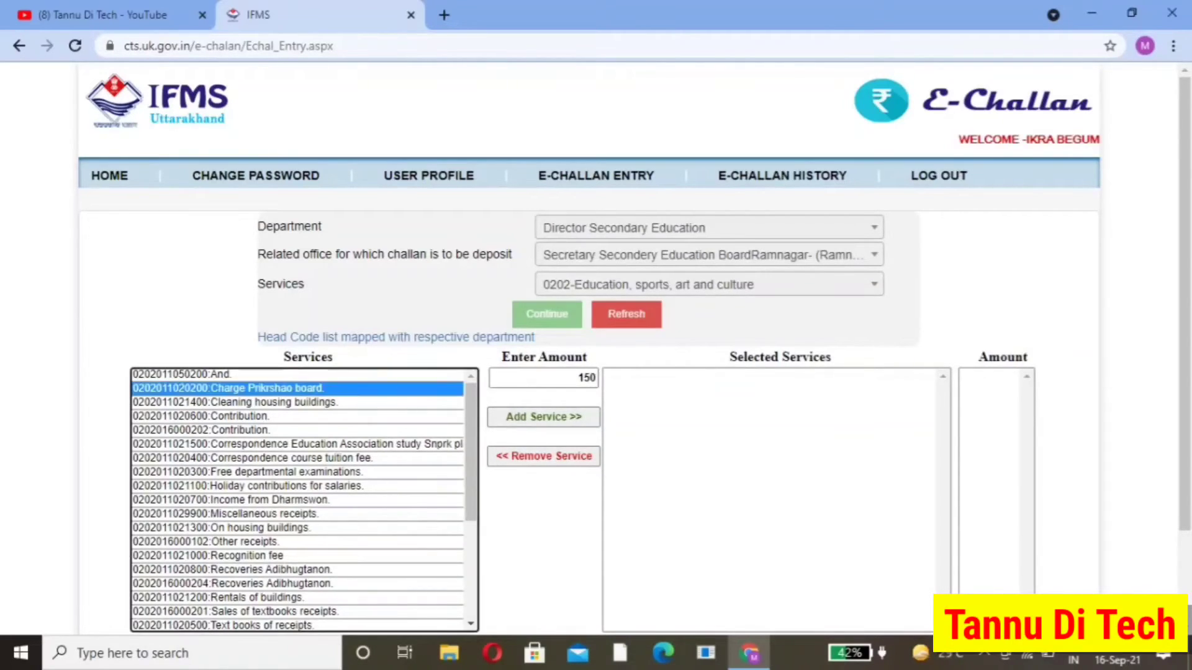
{"action": "key", "text": "Tab"}
{"action": "key", "text": "Tab"}
{"action": "key", "text": "Return"}
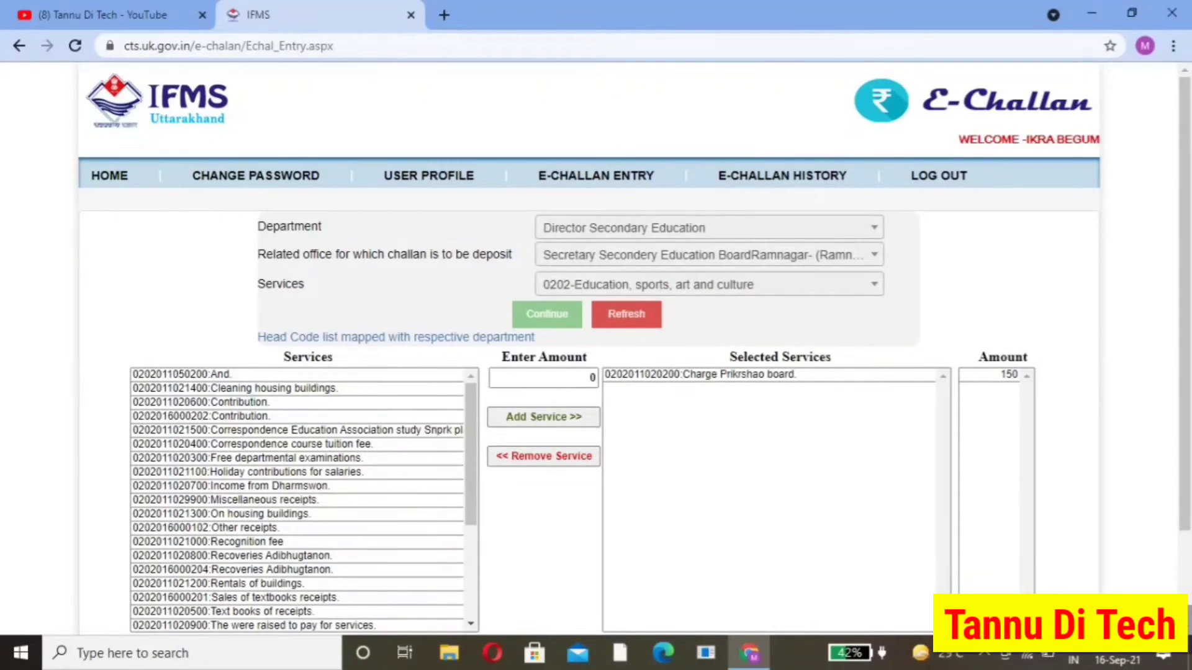
- Check the added Charge Prikrshao board entry and continue to the depositor details
{"action": "scroll", "coordinate": [627, 347], "scroll_direction": "down", "scroll_amount": 2}
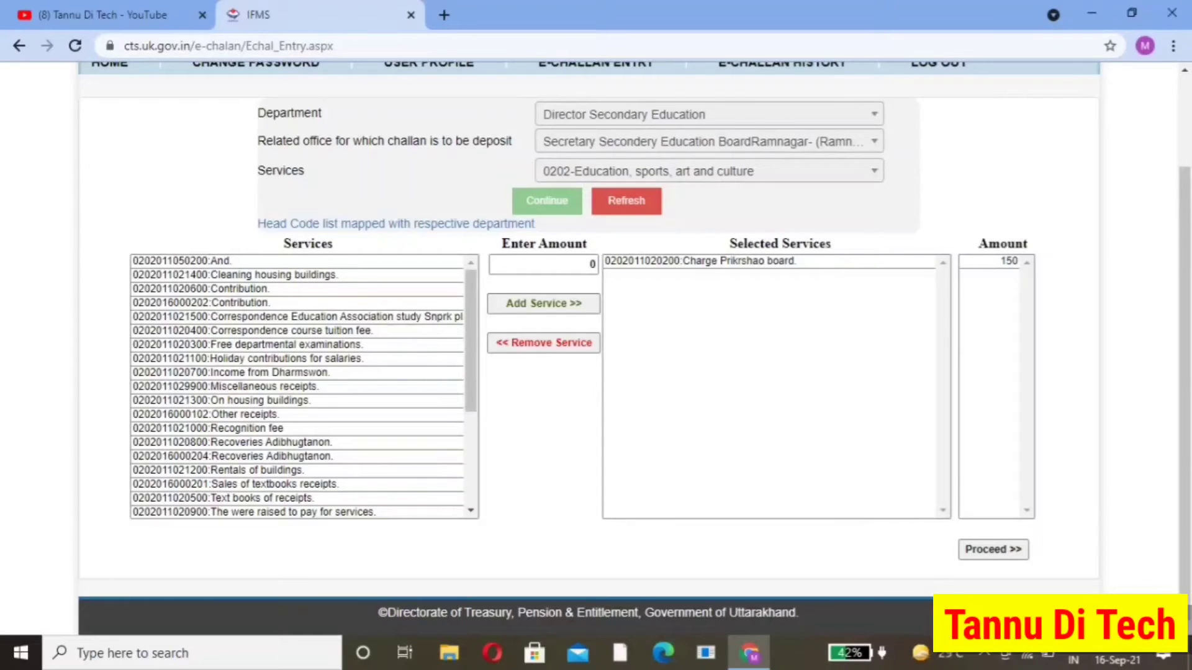
{"action": "left_click", "coordinate": [769, 261]}
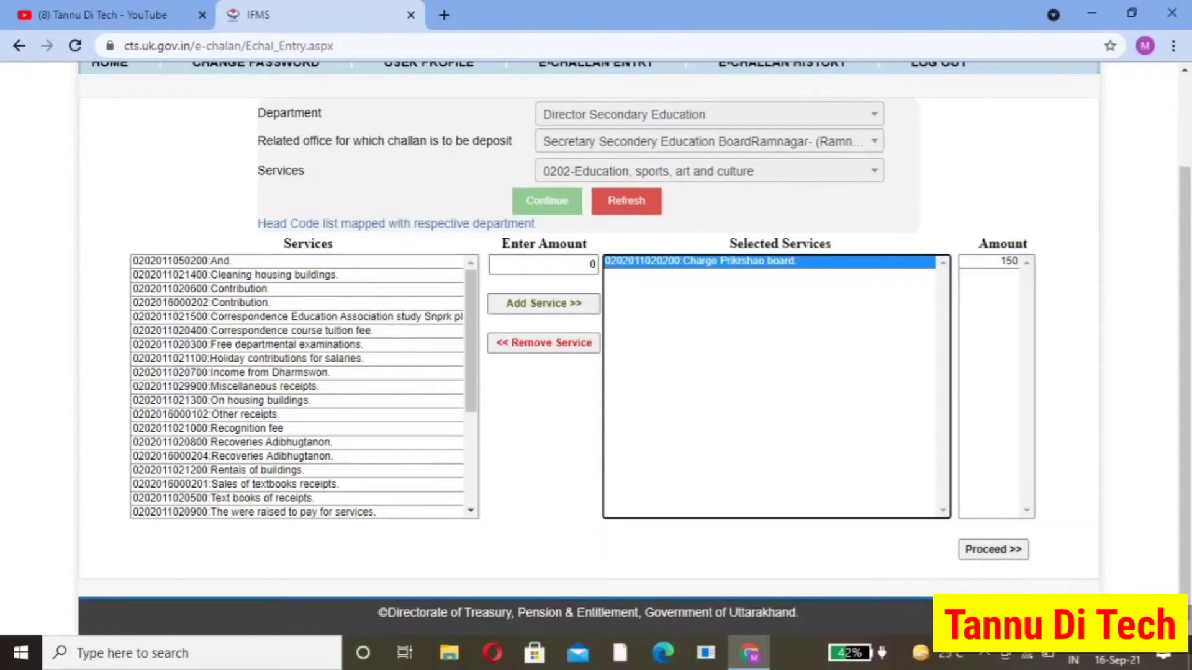
{"action": "left_click", "coordinate": [543, 264]}
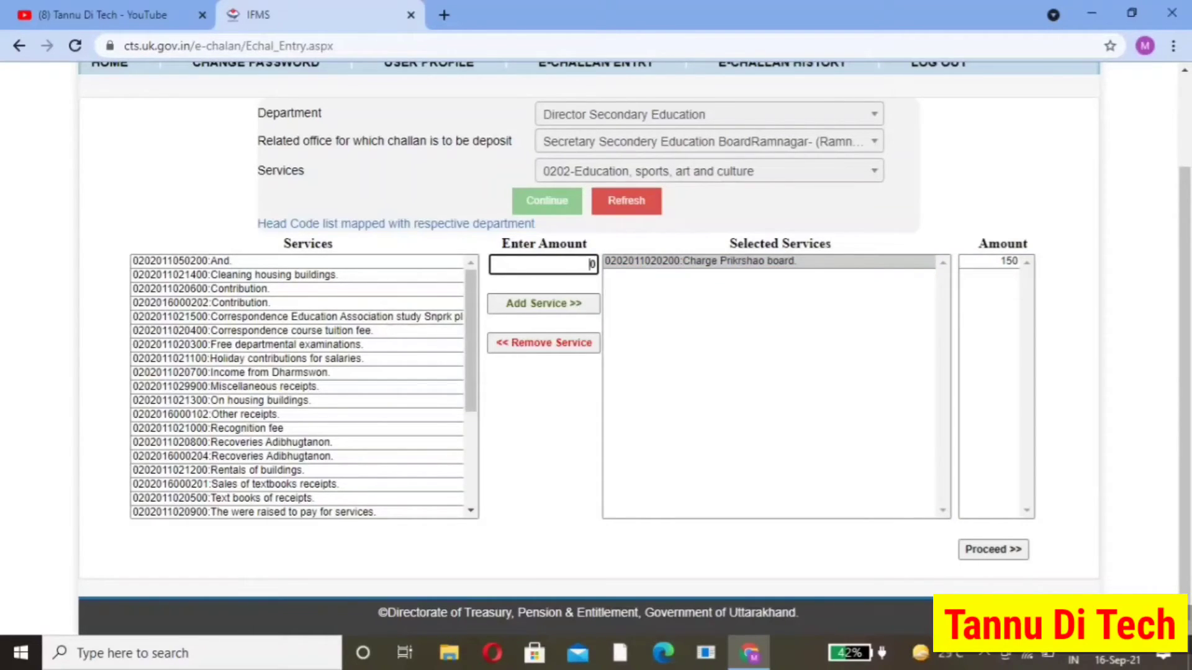
{"action": "left_click", "coordinate": [297, 317]}
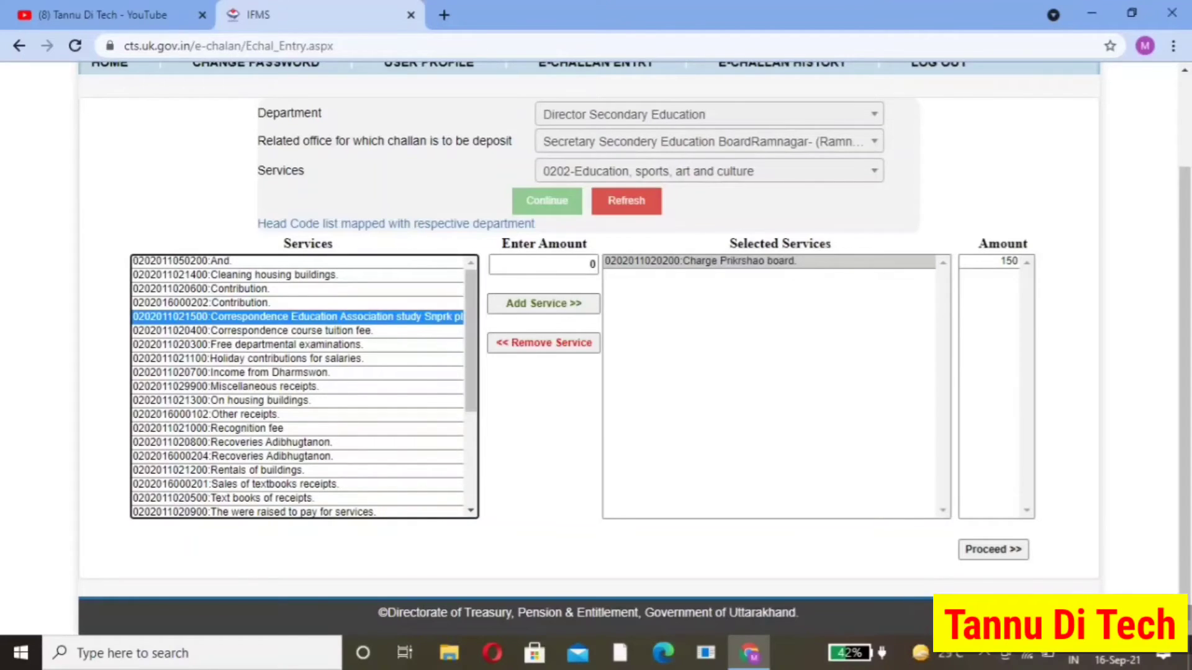
{"action": "left_click", "coordinate": [700, 261]}
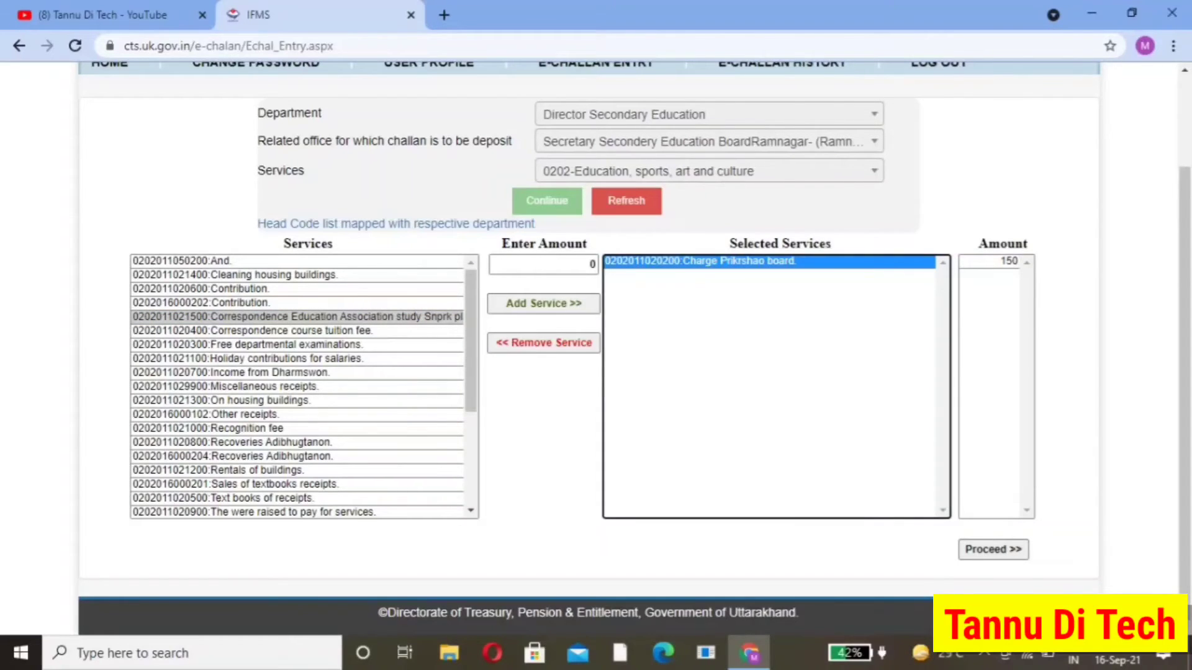
{"action": "left_click", "coordinate": [993, 549]}
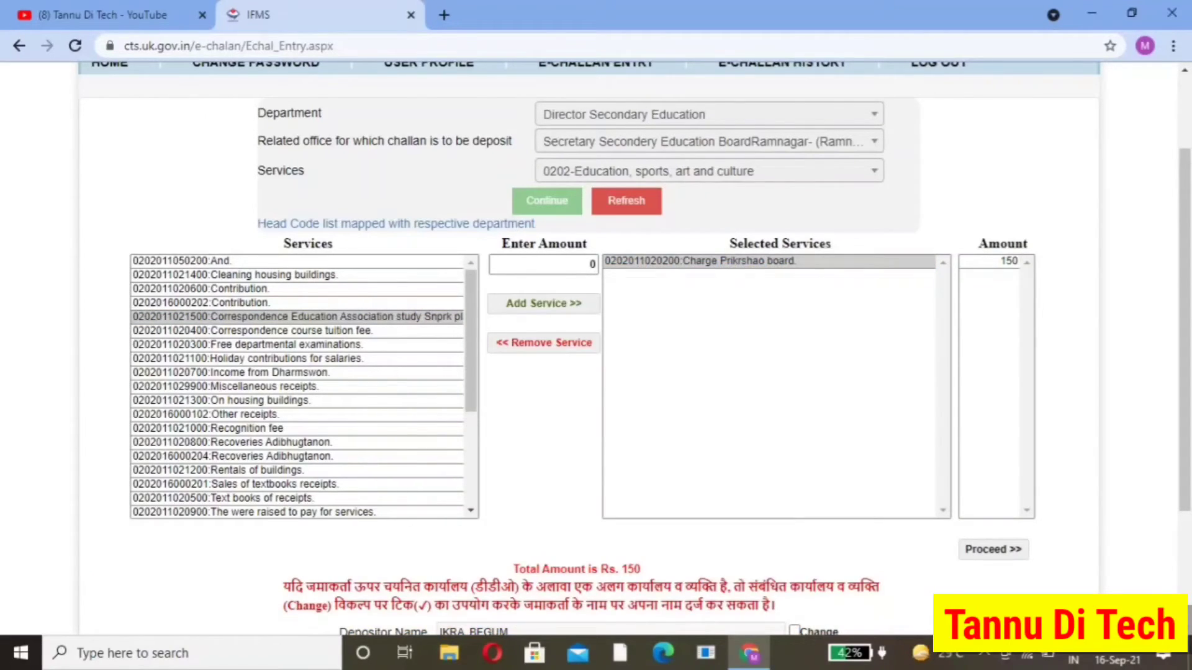
- Allow a different depositor, enter the depositor's name and accept the suggested address
{"action": "scroll", "coordinate": [596, 348], "scroll_direction": "down", "scroll_amount": 3}
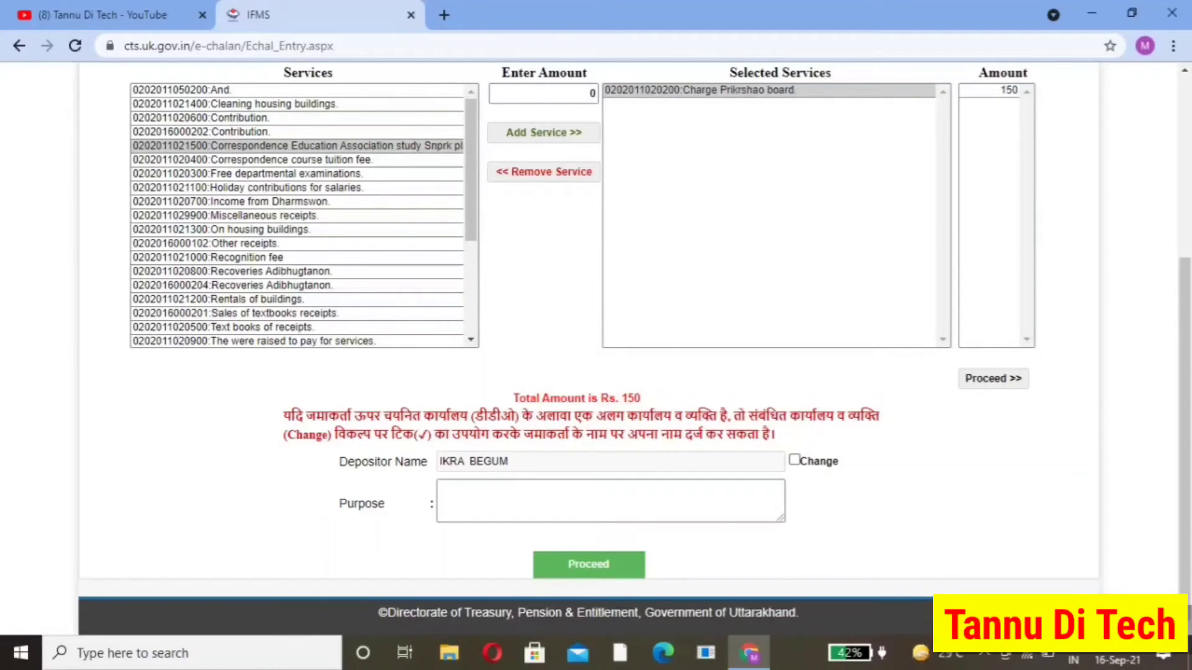
{"action": "left_click", "coordinate": [793, 460]}
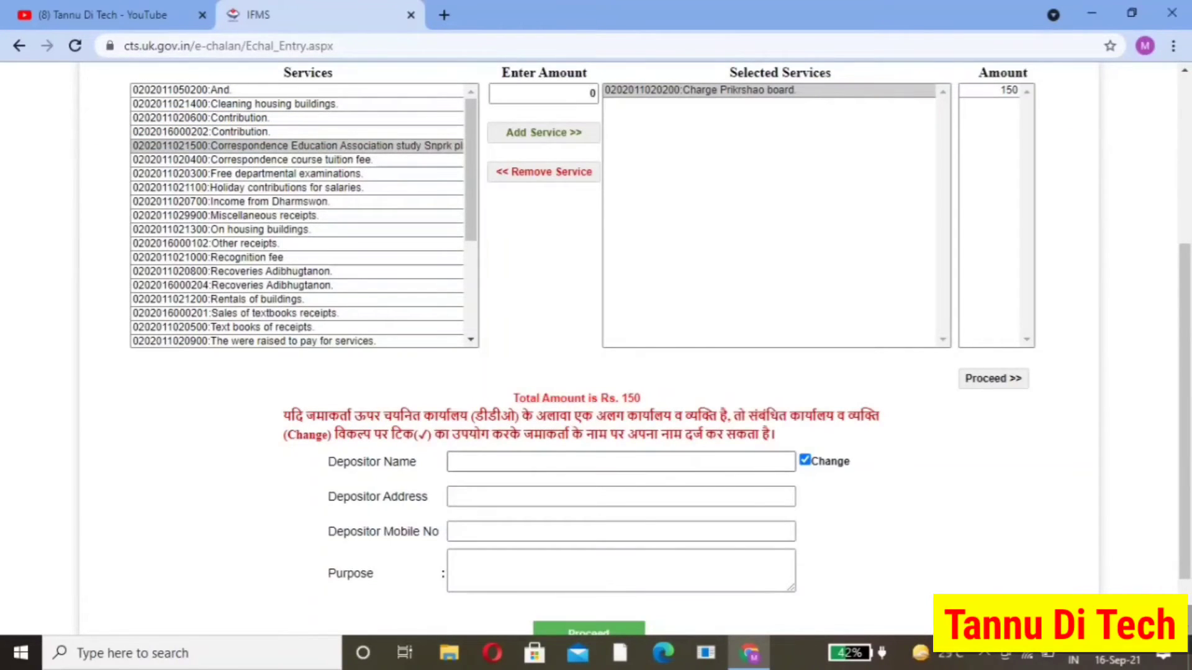
{"action": "left_click", "coordinate": [621, 461]}
{"action": "key", "text": "Caps_Lock"}
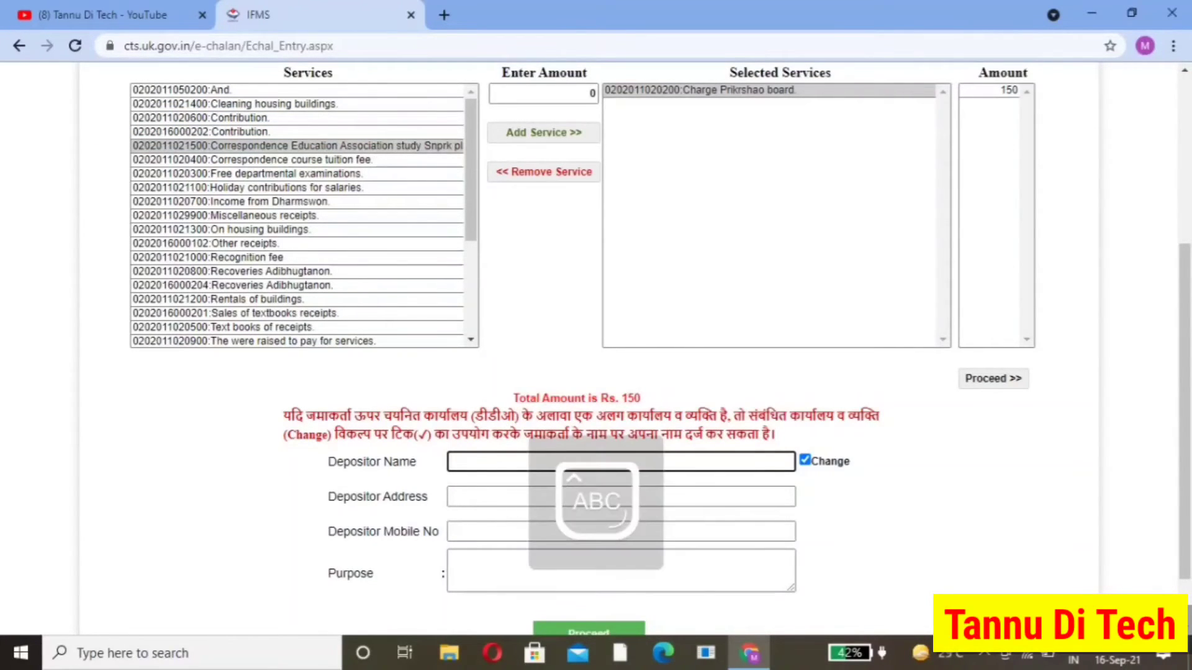
{"action": "type", "text": "IKRA"}
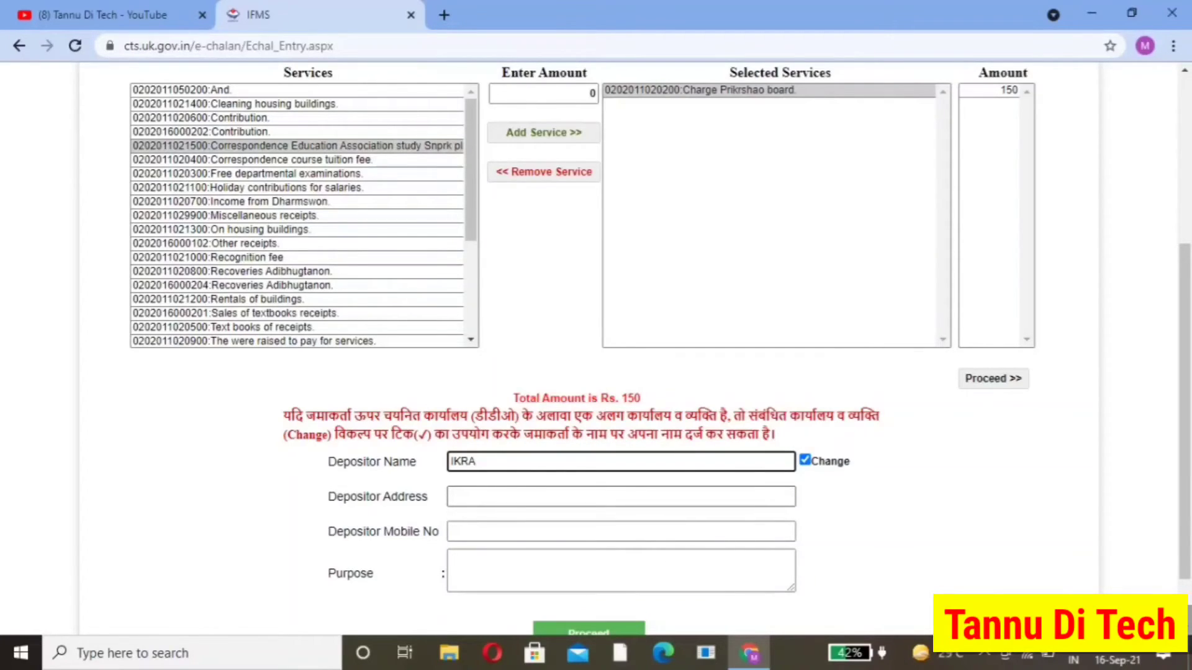
{"action": "key", "text": "Tab"}
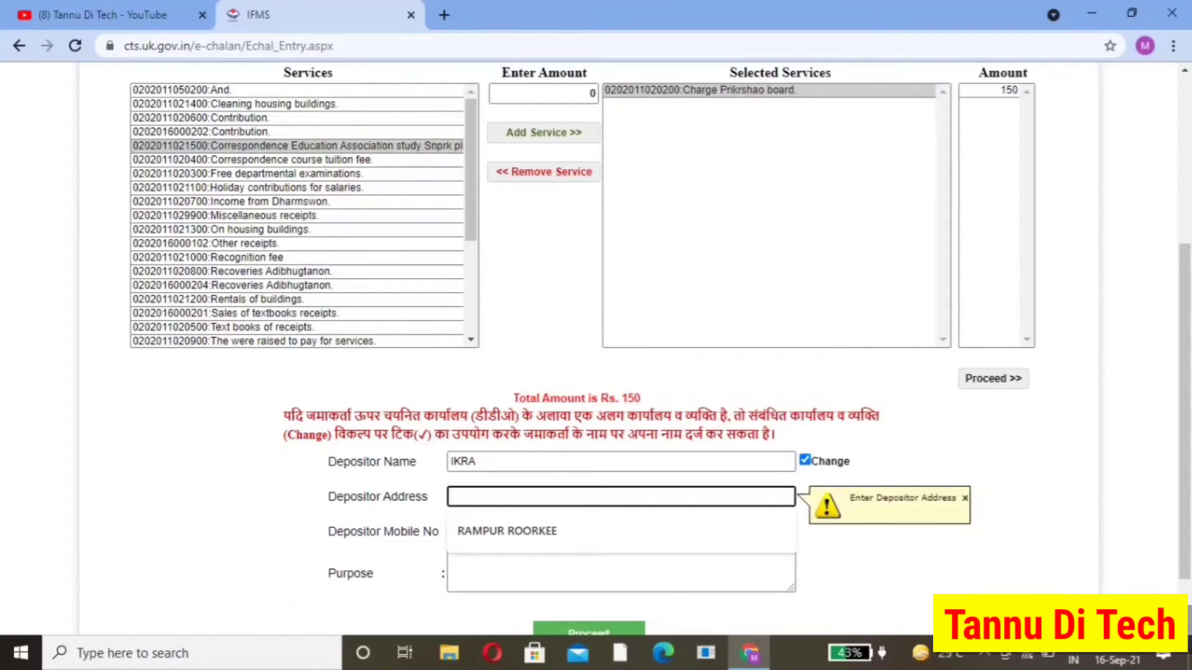
{"action": "key", "text": "Down"}
{"action": "key", "text": "Return"}
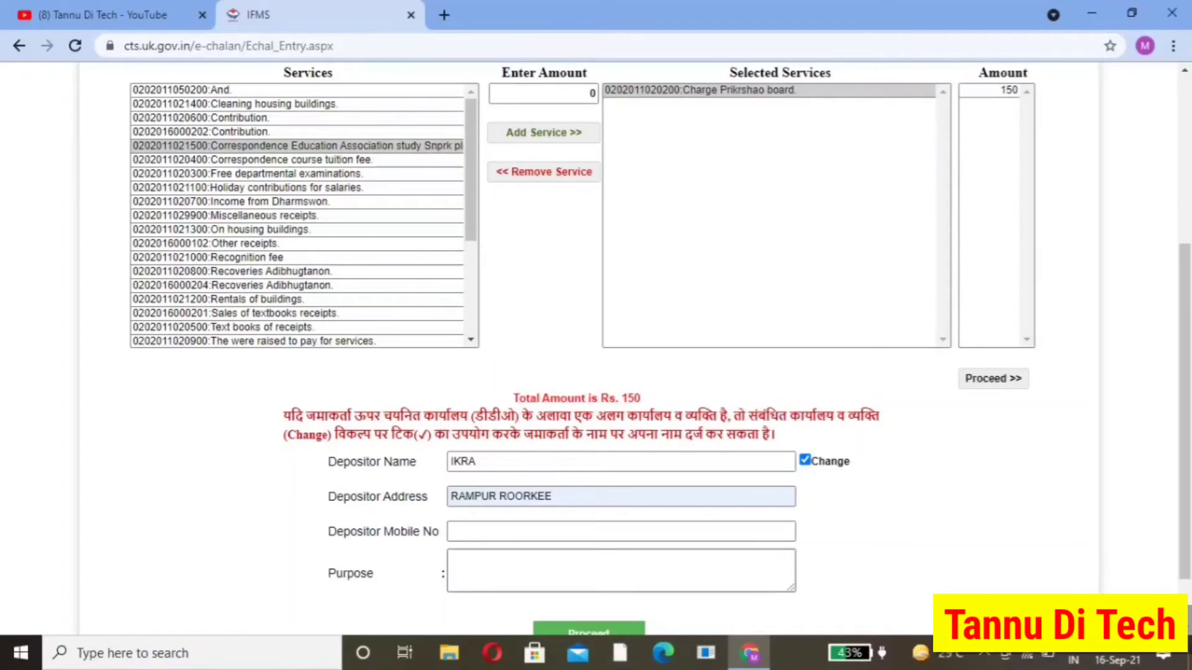
- Enter the purpose 'for duplicate high school marksheet' and submit the challan for confirmation
{"action": "left_click", "coordinate": [620, 570]}
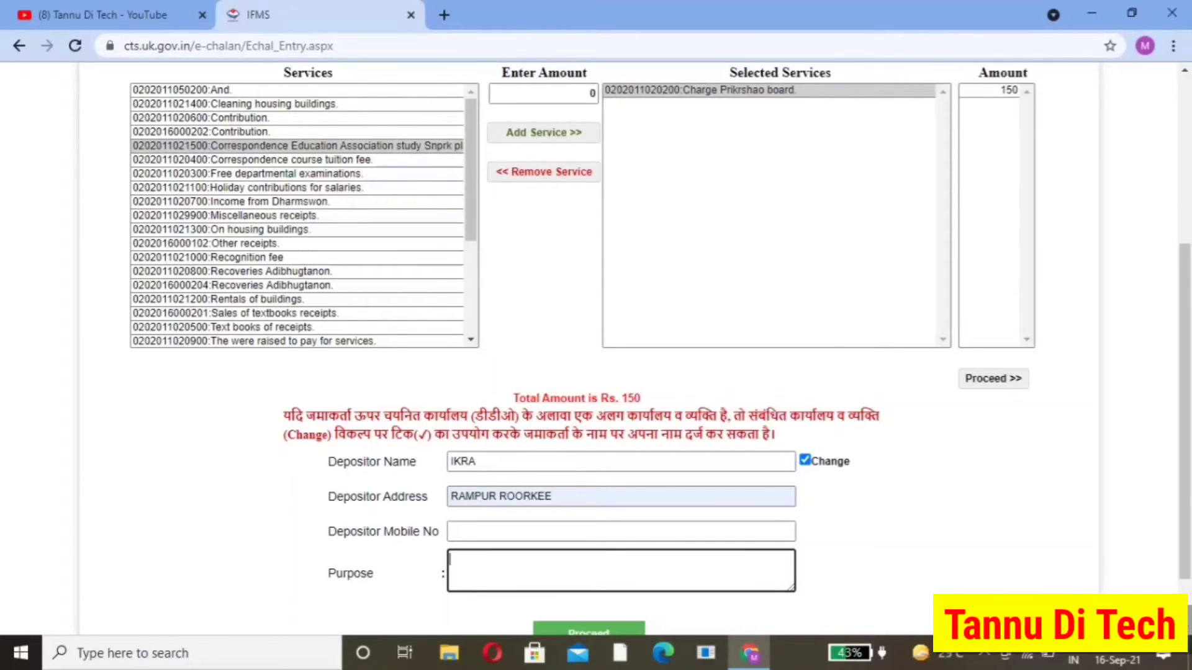
{"action": "type", "text": "for"}
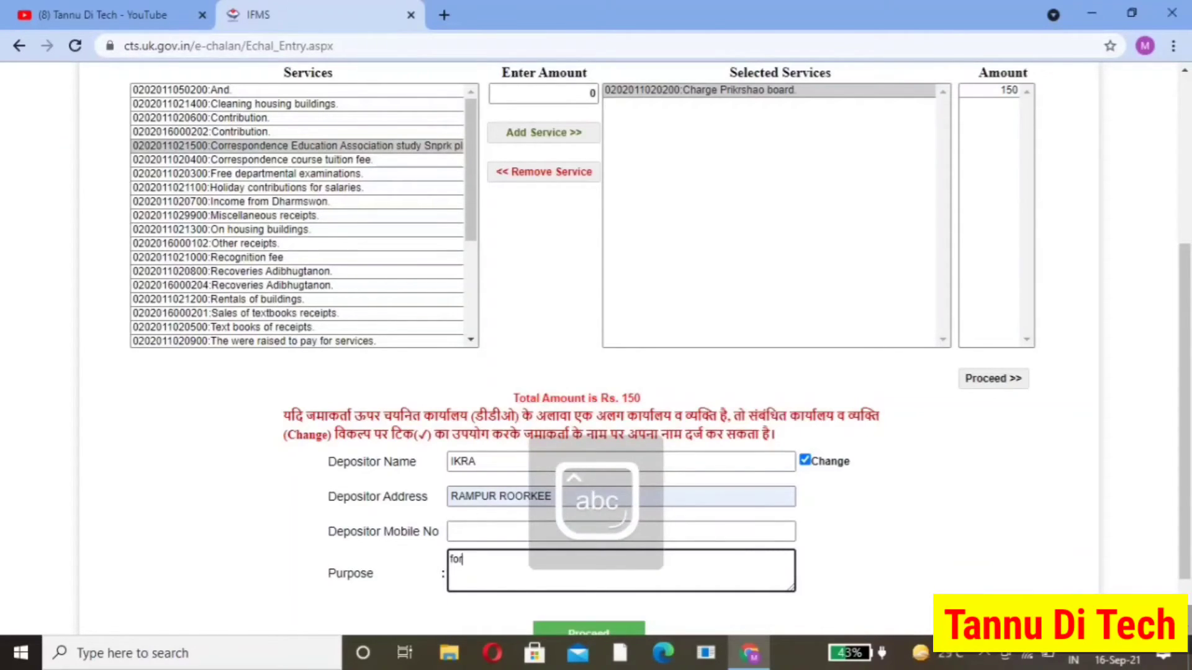
{"action": "type", "text": " du"}
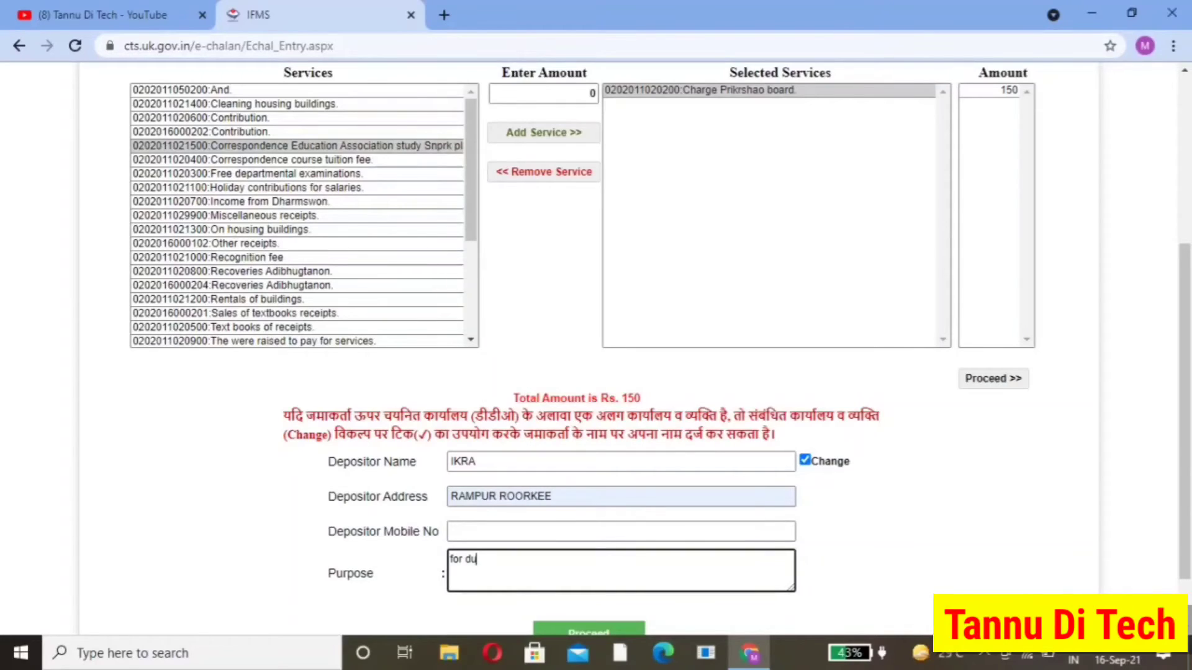
{"action": "type", "text": "plicate high school m"}
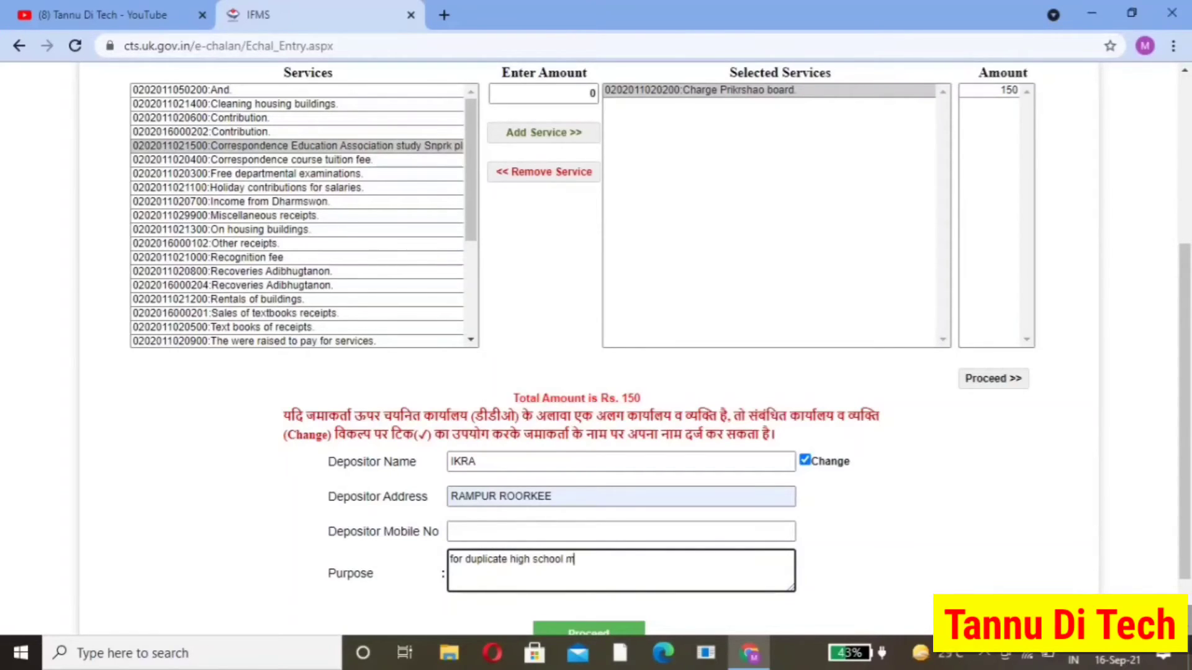
{"action": "type", "text": "arksheet"}
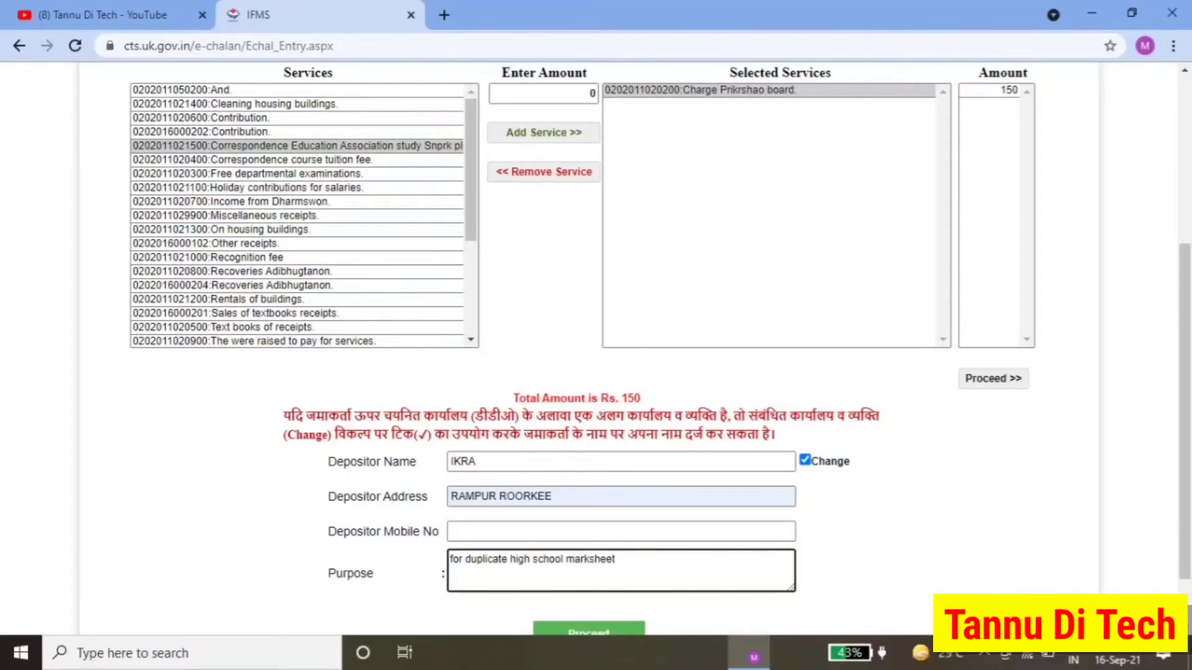
{"action": "key", "text": "Tab"}
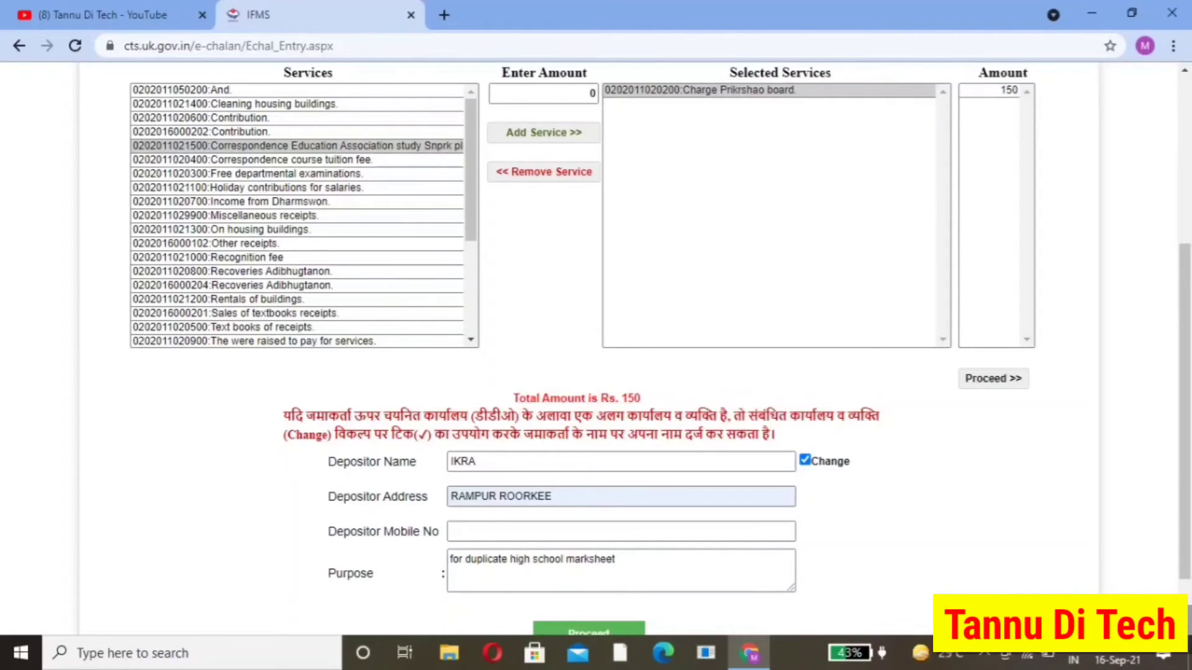
{"action": "scroll", "coordinate": [635, 349], "scroll_direction": "down", "scroll_amount": 1}
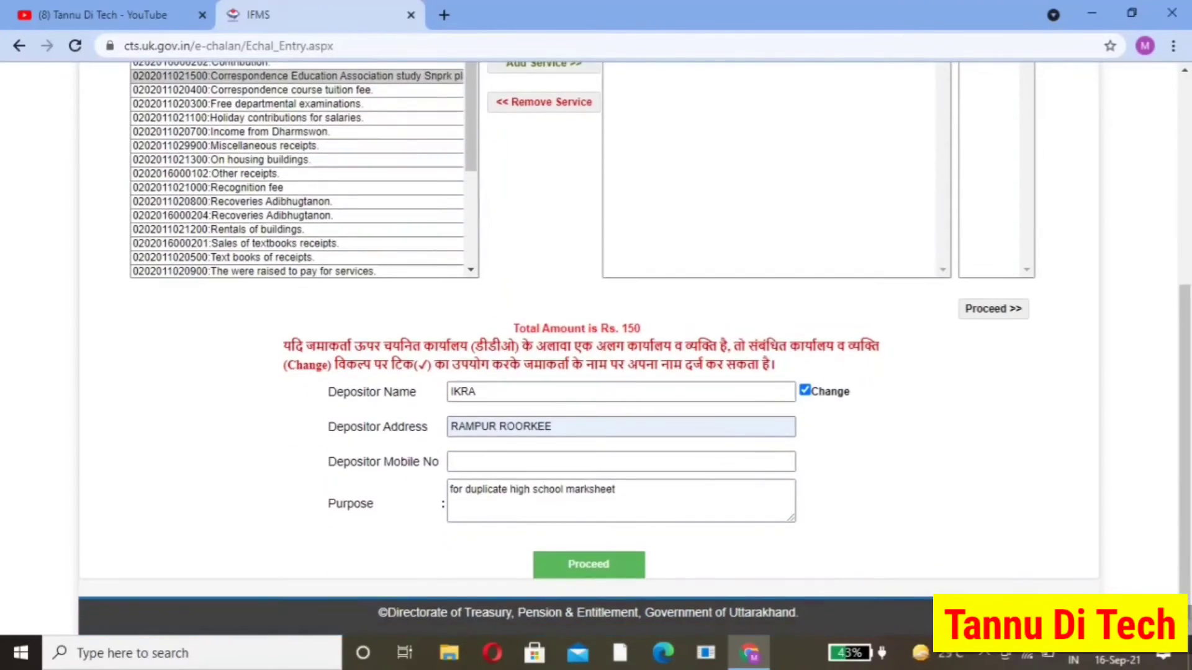
{"action": "key", "text": "Return"}
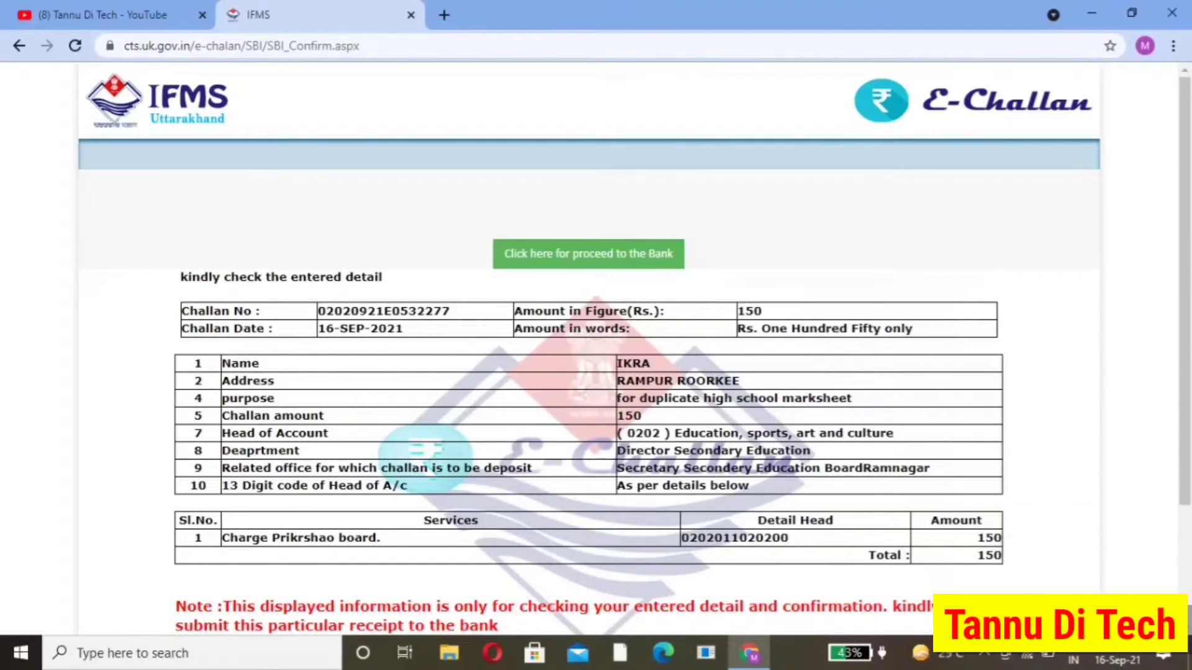
- Proceed from the Rs 150 challan confirmation to the bank, confirming in the Please confirm dialog
{"action": "left_click_drag", "start_coordinate": [392, 311], "coordinate": [442, 311]}
{"action": "scroll", "coordinate": [635, 348], "scroll_direction": "down", "scroll_amount": 1}
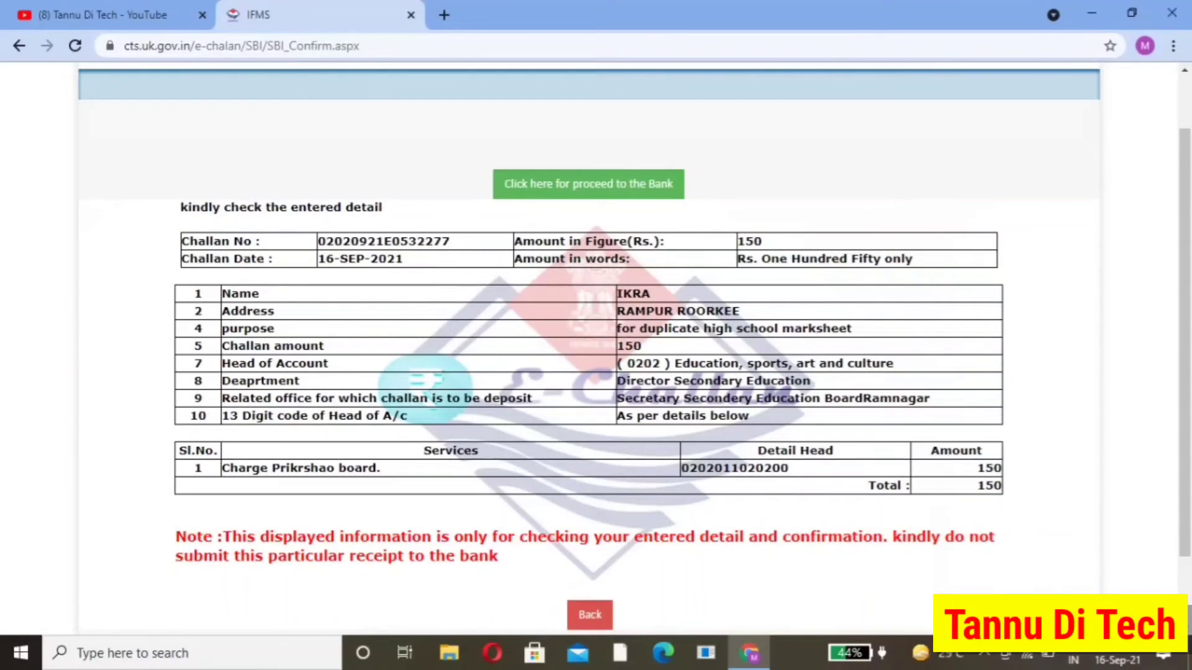
{"action": "scroll", "coordinate": [634, 348], "scroll_direction": "up", "scroll_amount": 1}
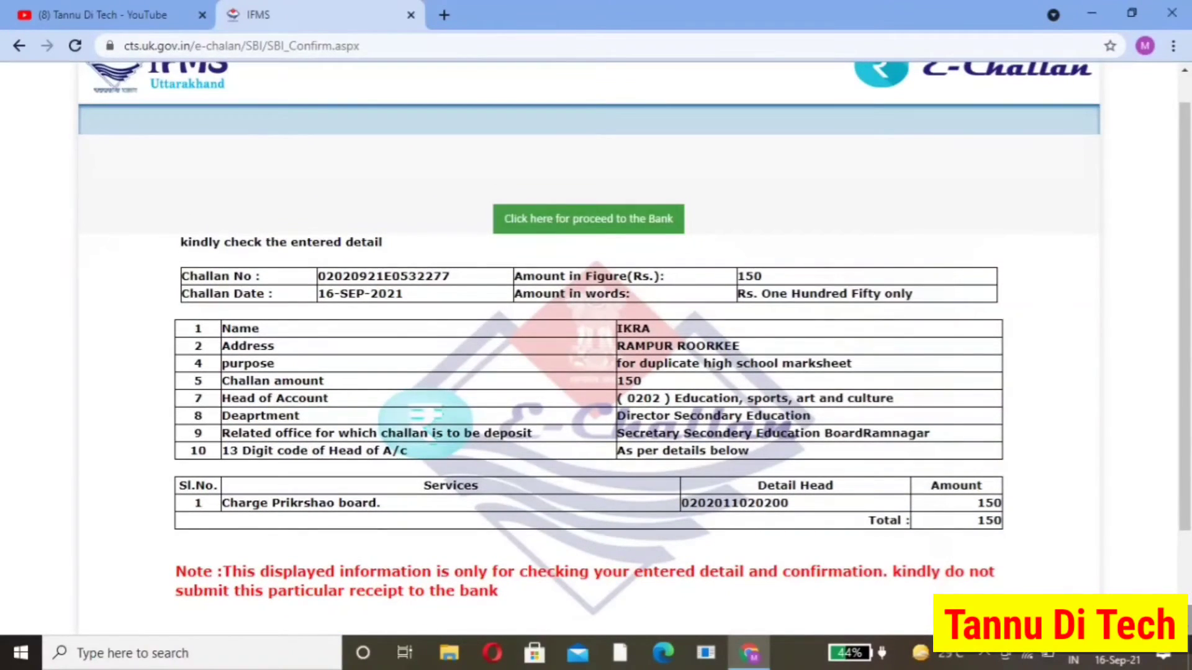
{"action": "left_click", "coordinate": [589, 219]}
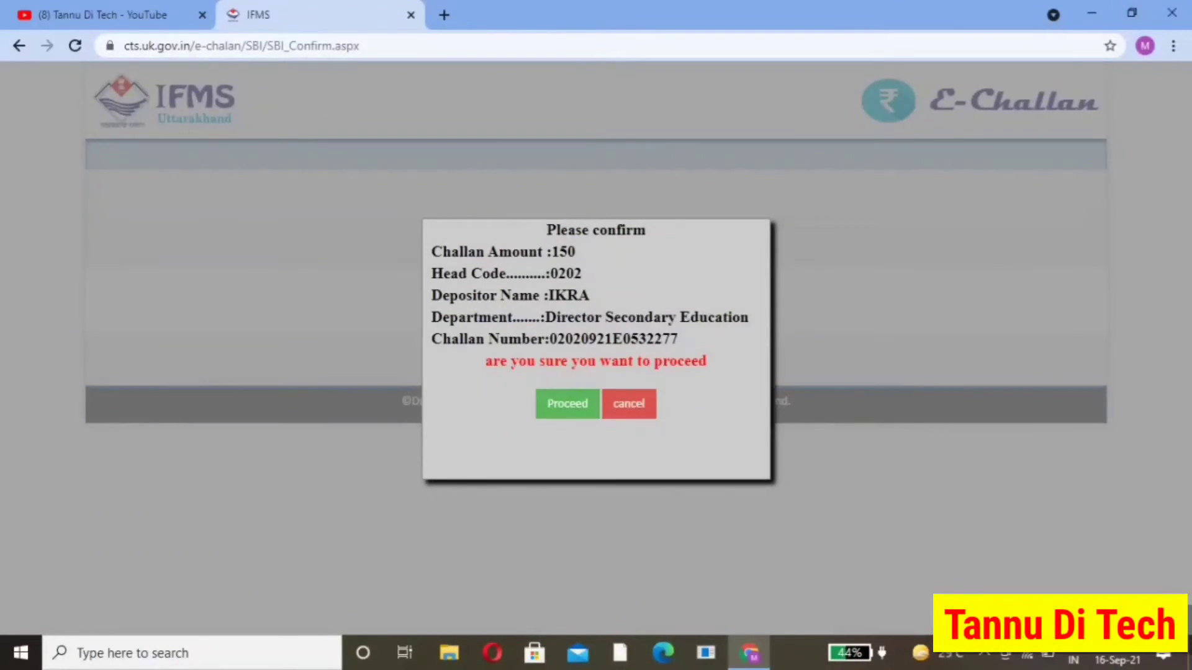
{"action": "left_click", "coordinate": [568, 403]}
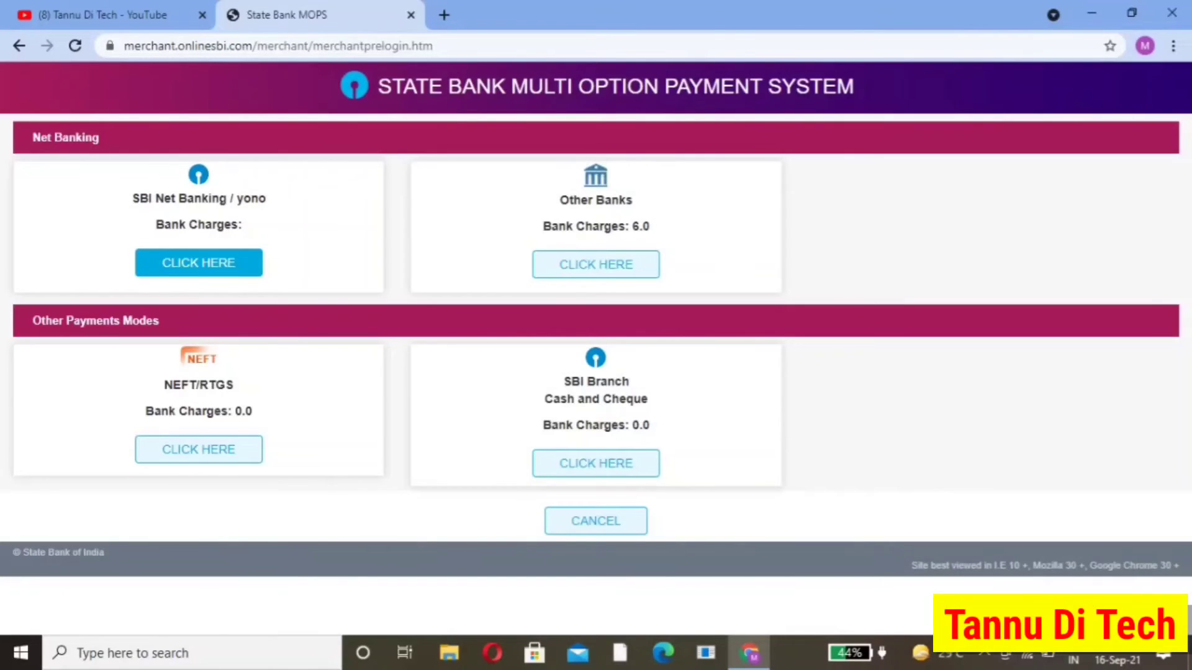
- Choose SBI Net Banking, log in with the user name and password, and dismiss the save-password prompt
{"action": "left_click", "coordinate": [199, 262]}
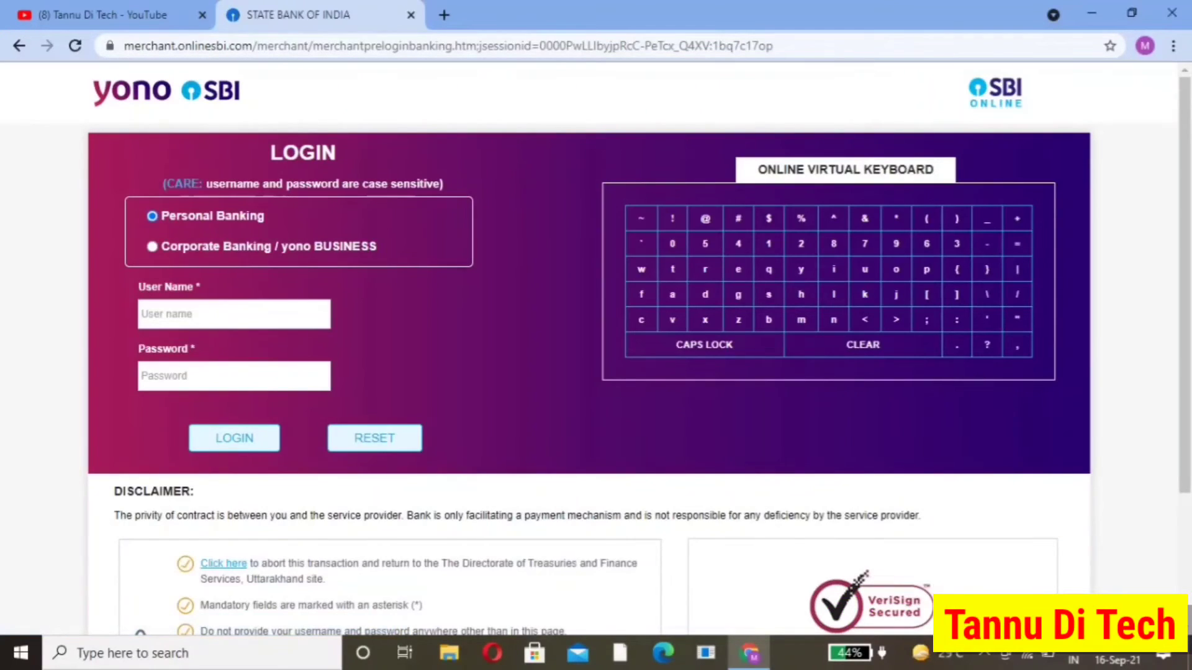
{"action": "left_click", "coordinate": [234, 315]}
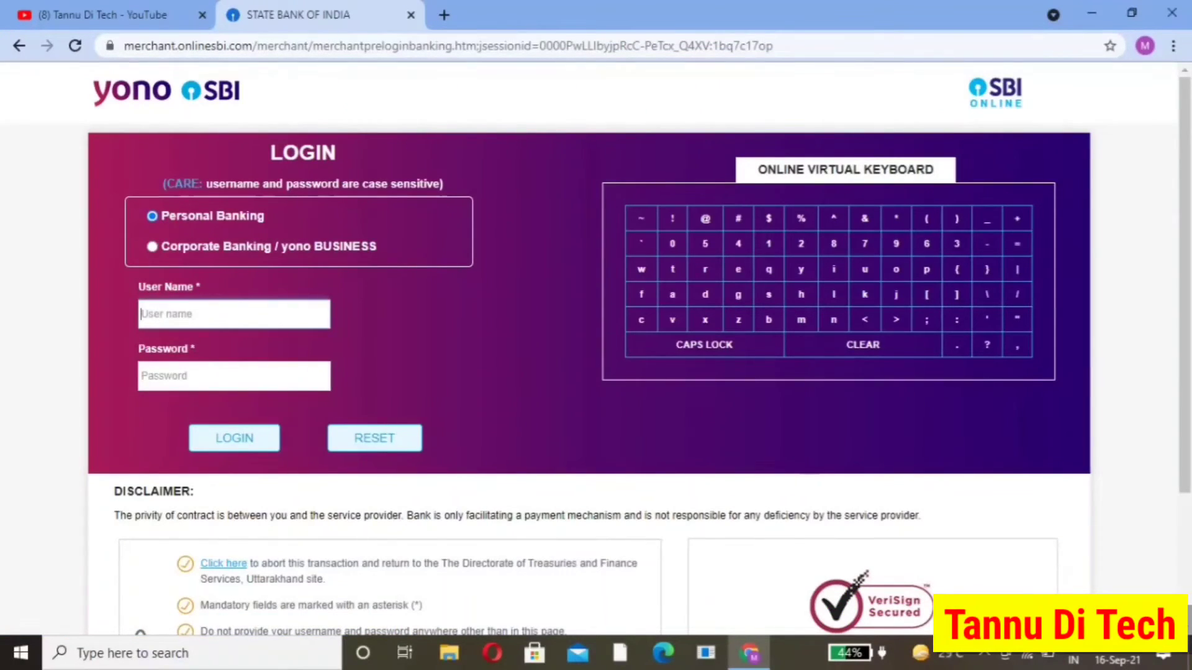
{"action": "left_click", "coordinate": [234, 376]}
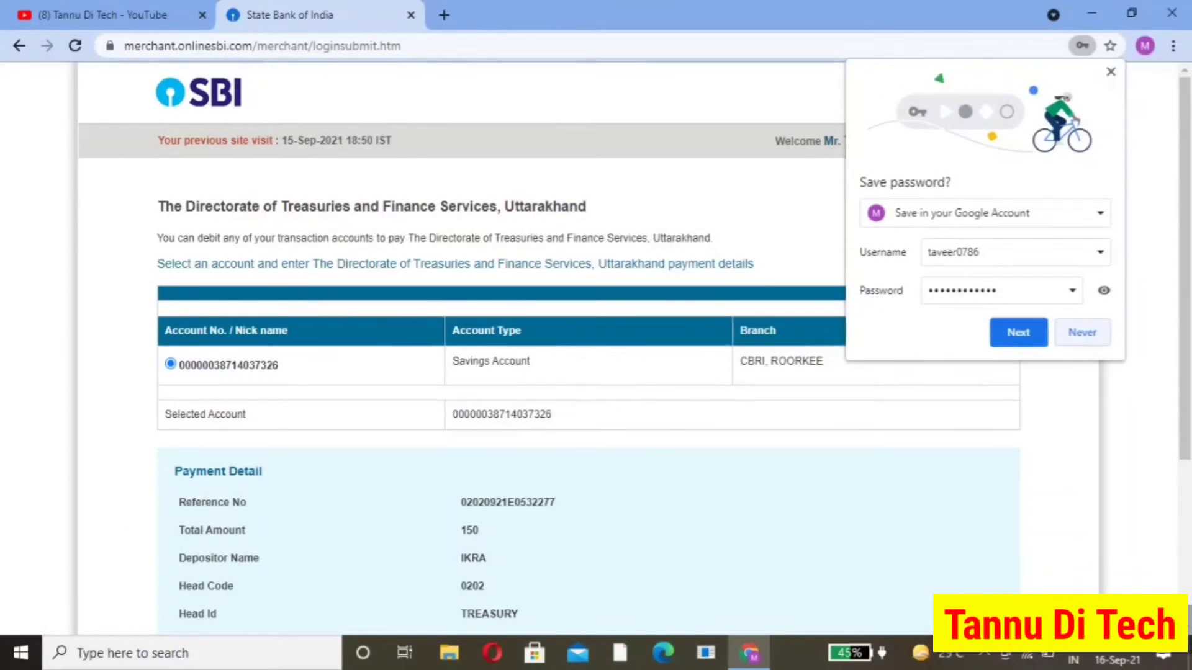
{"action": "key", "text": "Escape"}
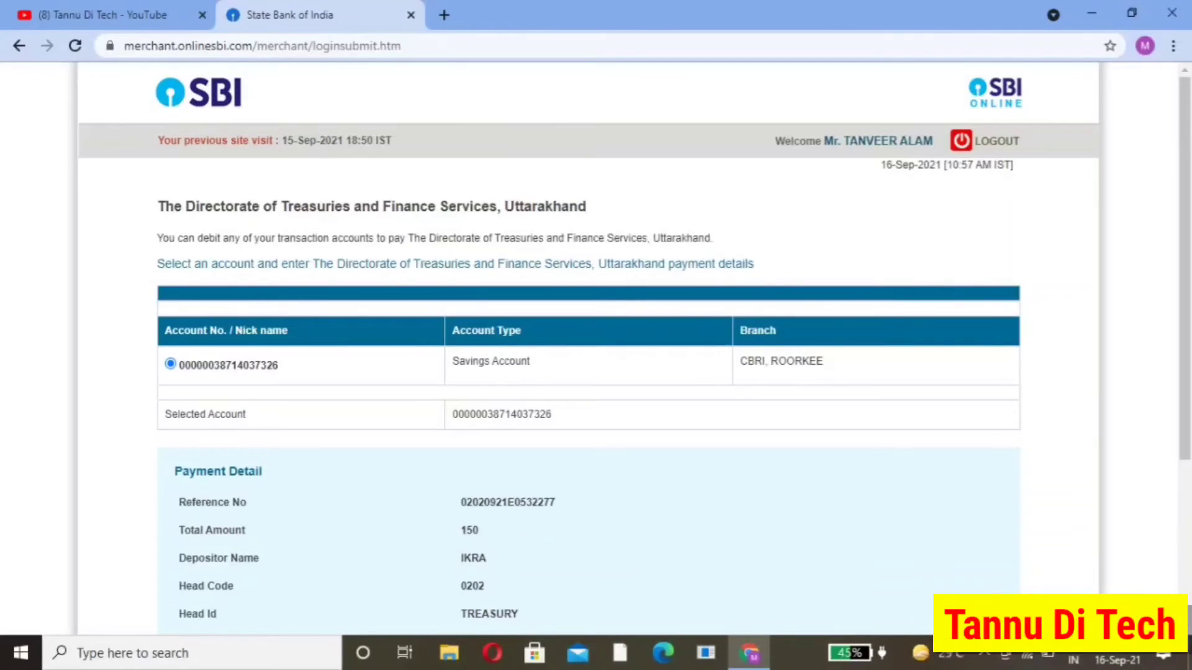
{"action": "scroll", "coordinate": [588, 347], "scroll_direction": "down", "scroll_amount": 2}
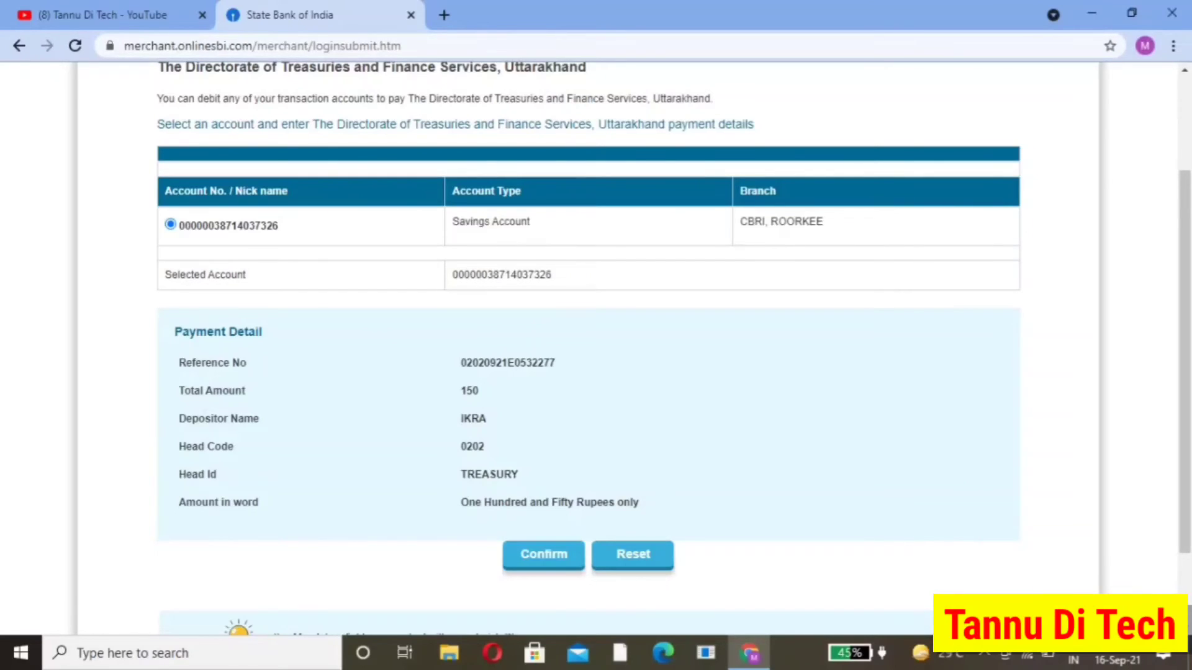
- Confirm the account and Rs 150 payment details, then authorise with the SMS high security password
{"action": "left_click", "coordinate": [543, 554]}
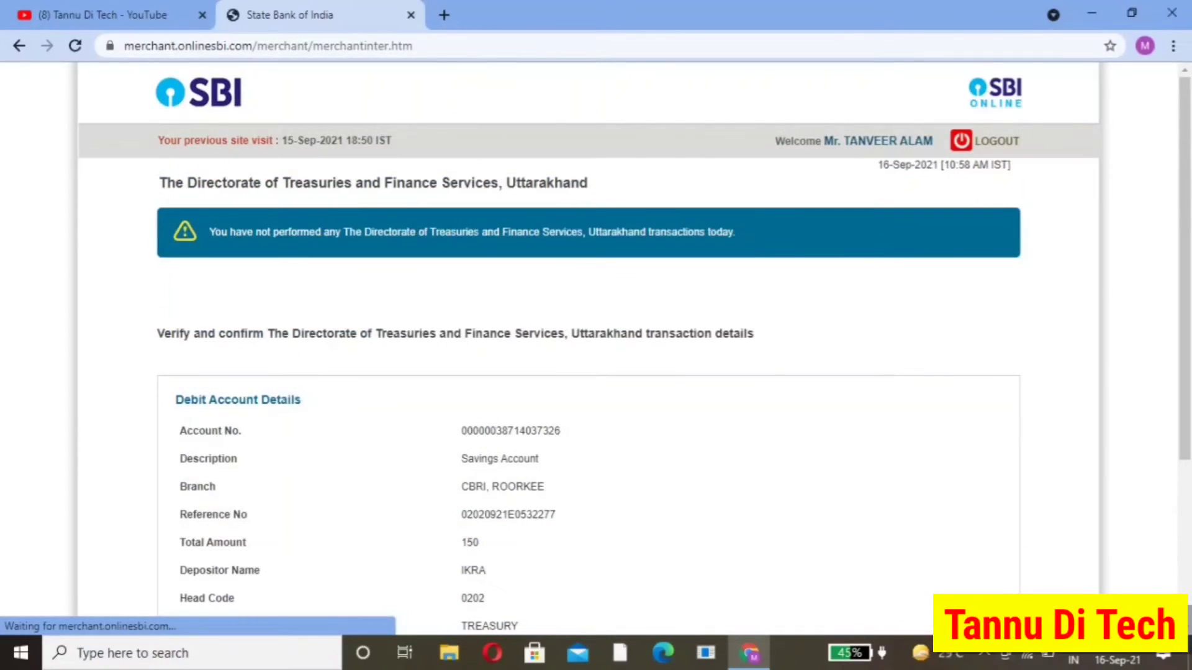
{"action": "scroll", "coordinate": [589, 346], "scroll_direction": "down", "scroll_amount": 4}
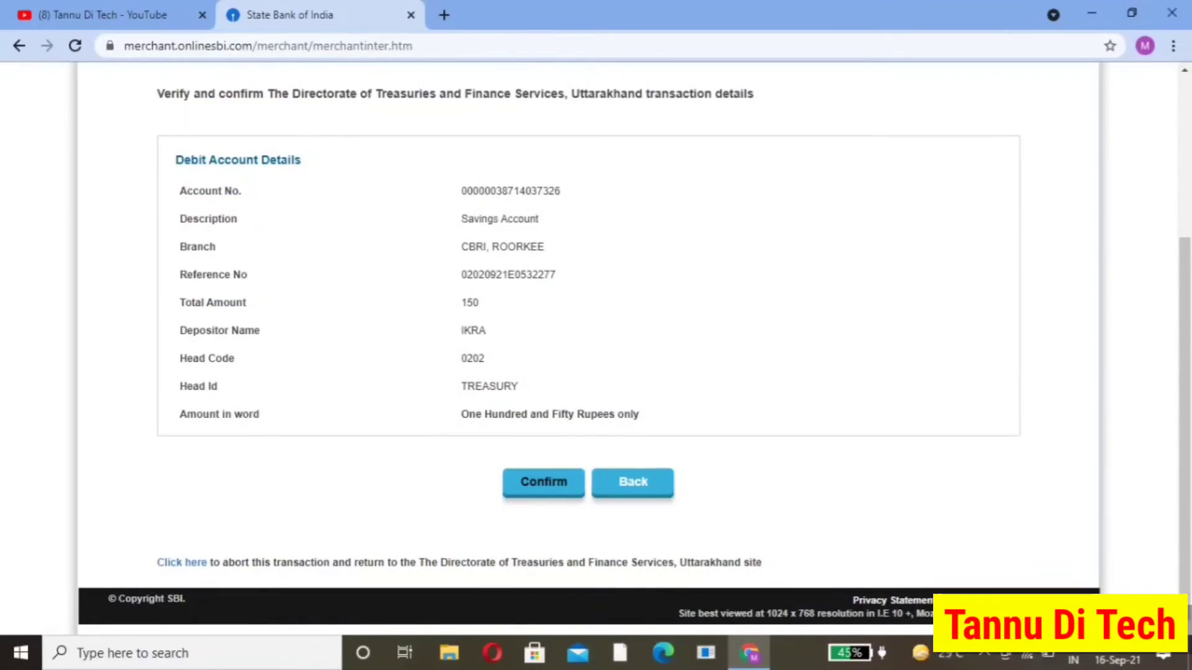
{"action": "key", "text": "Return"}
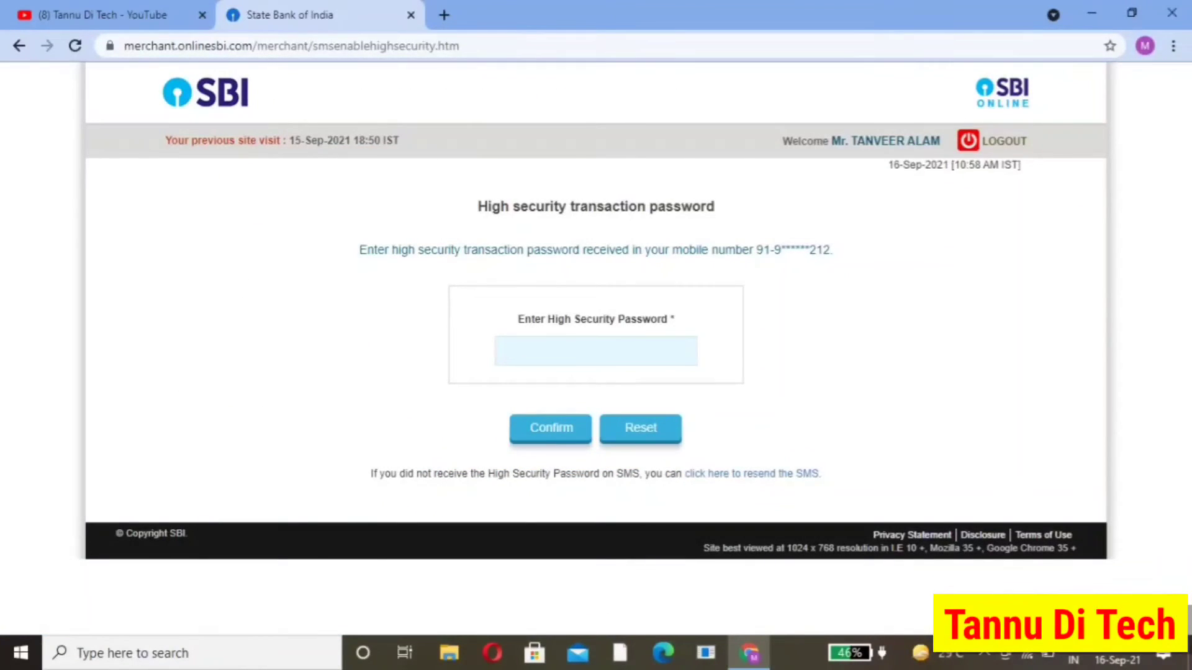
{"action": "left_click", "coordinate": [596, 351]}
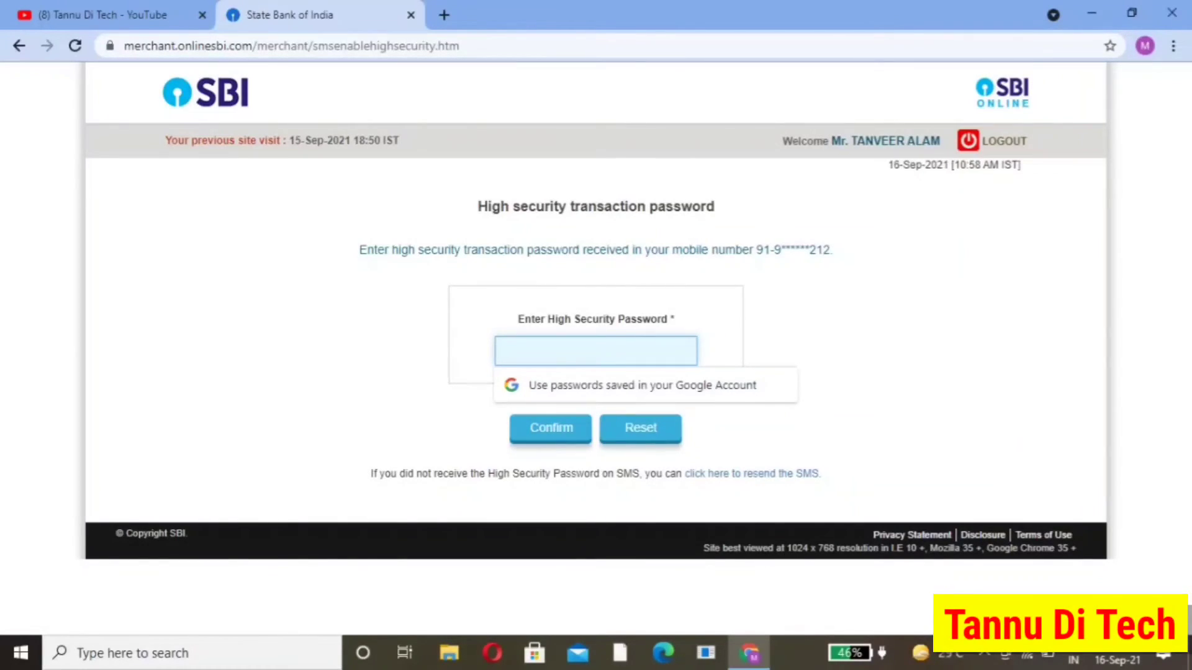
{"action": "type", "text": "********"}
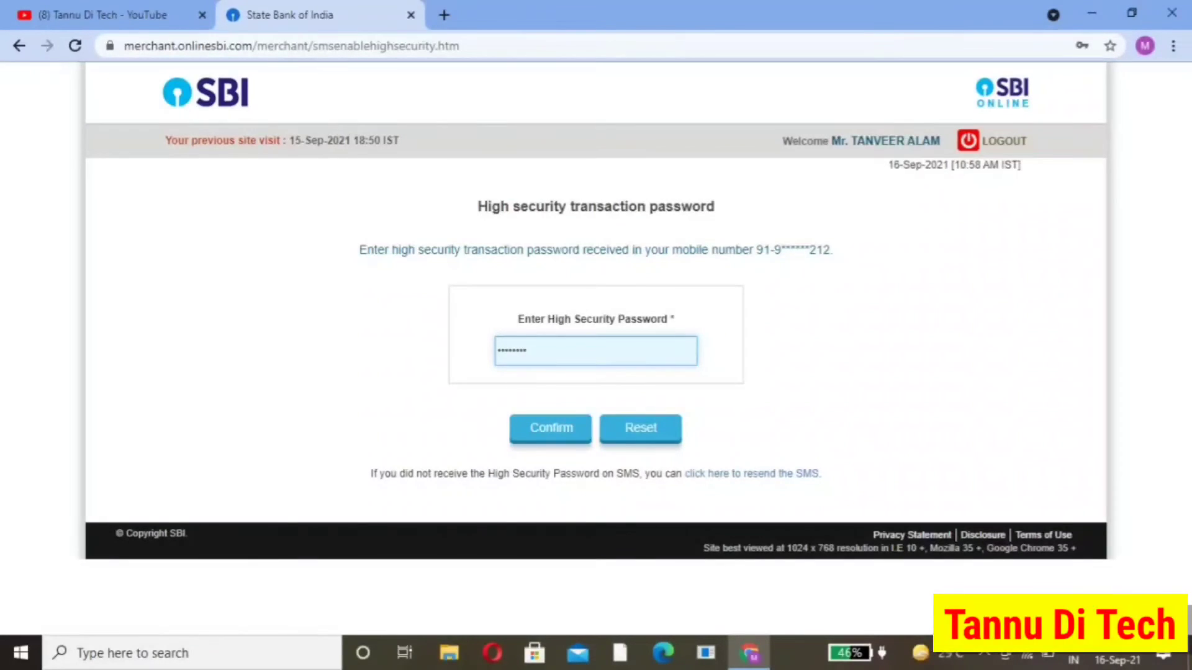
{"action": "key", "text": "Return"}
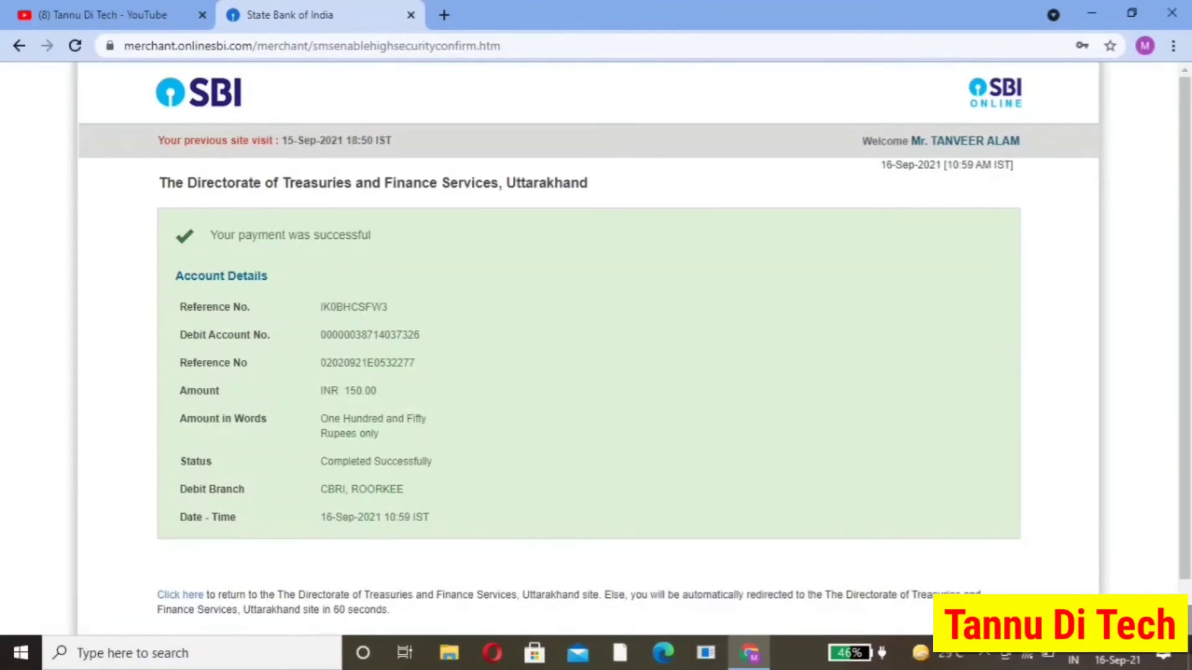
- Review the SBI payment-success receipt, then follow its return link back to the IFMS e-Challan site
{"action": "scroll", "coordinate": [595, 348], "scroll_direction": "down", "scroll_amount": 2}
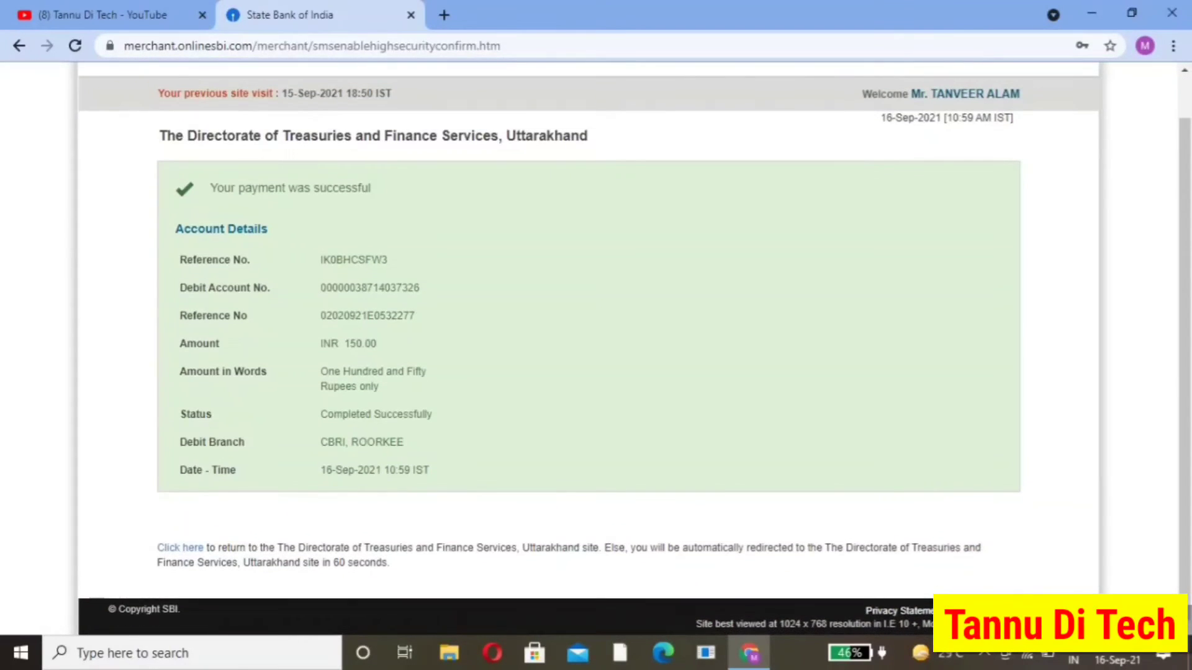
{"action": "scroll", "coordinate": [596, 347], "scroll_direction": "up", "scroll_amount": 2}
{"action": "scroll", "coordinate": [596, 347], "scroll_direction": "up", "scroll_amount": 1}
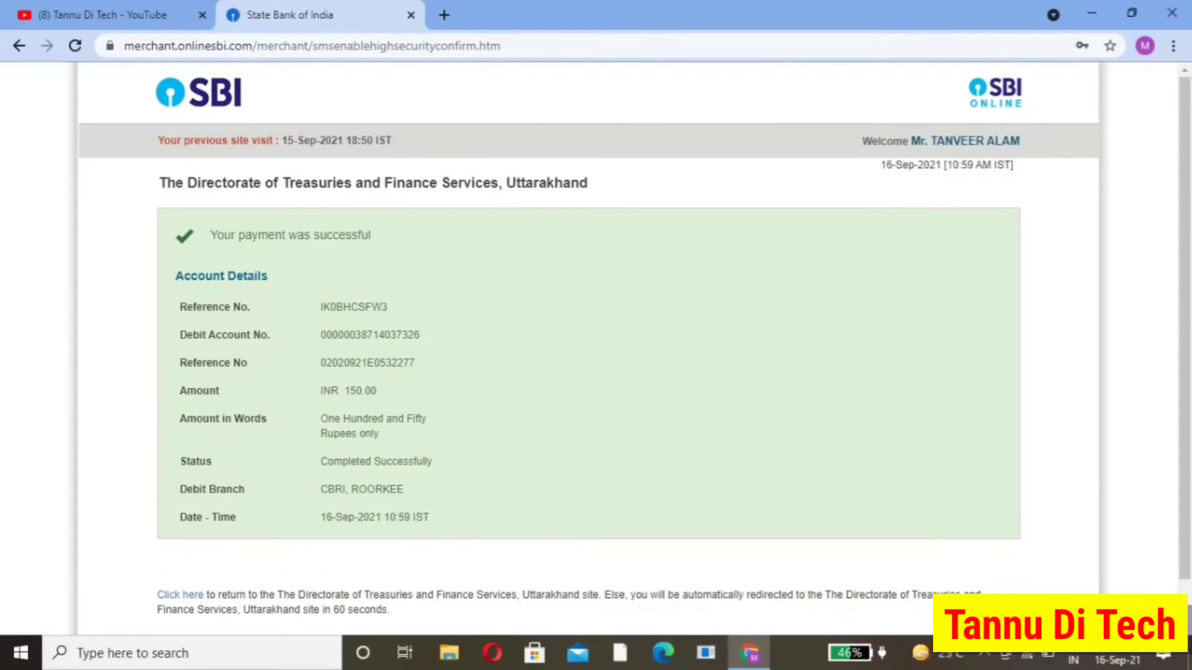
{"action": "scroll", "coordinate": [596, 347], "scroll_direction": "down", "scroll_amount": 1}
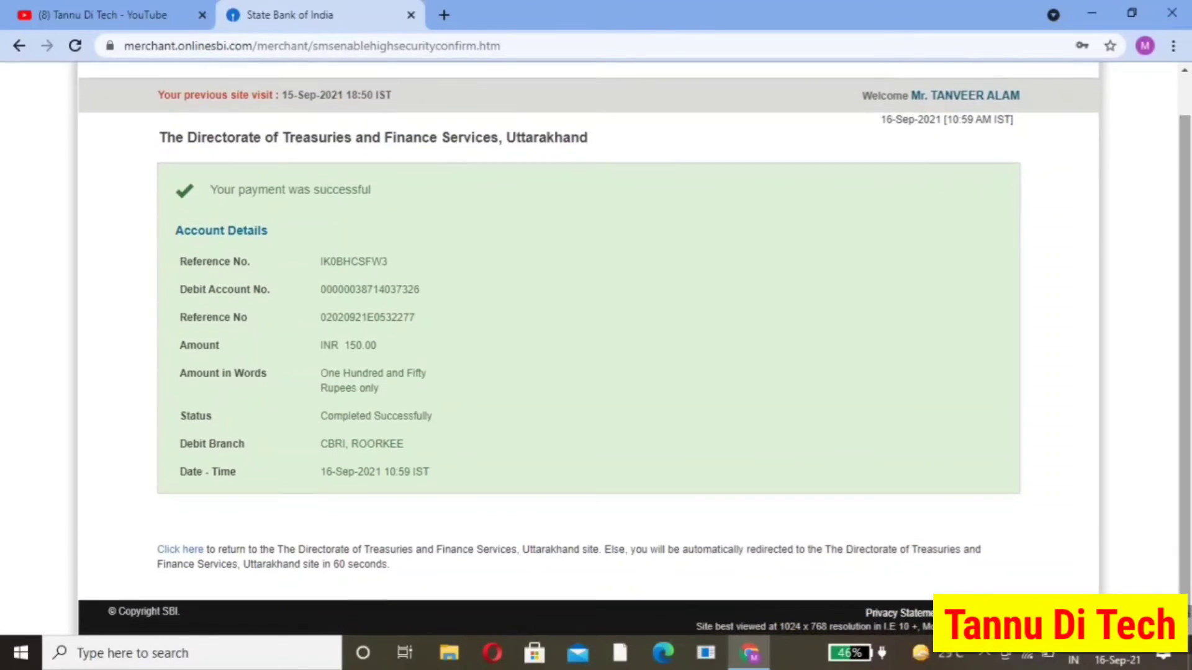
{"action": "scroll", "coordinate": [596, 347], "scroll_direction": "up", "scroll_amount": 1}
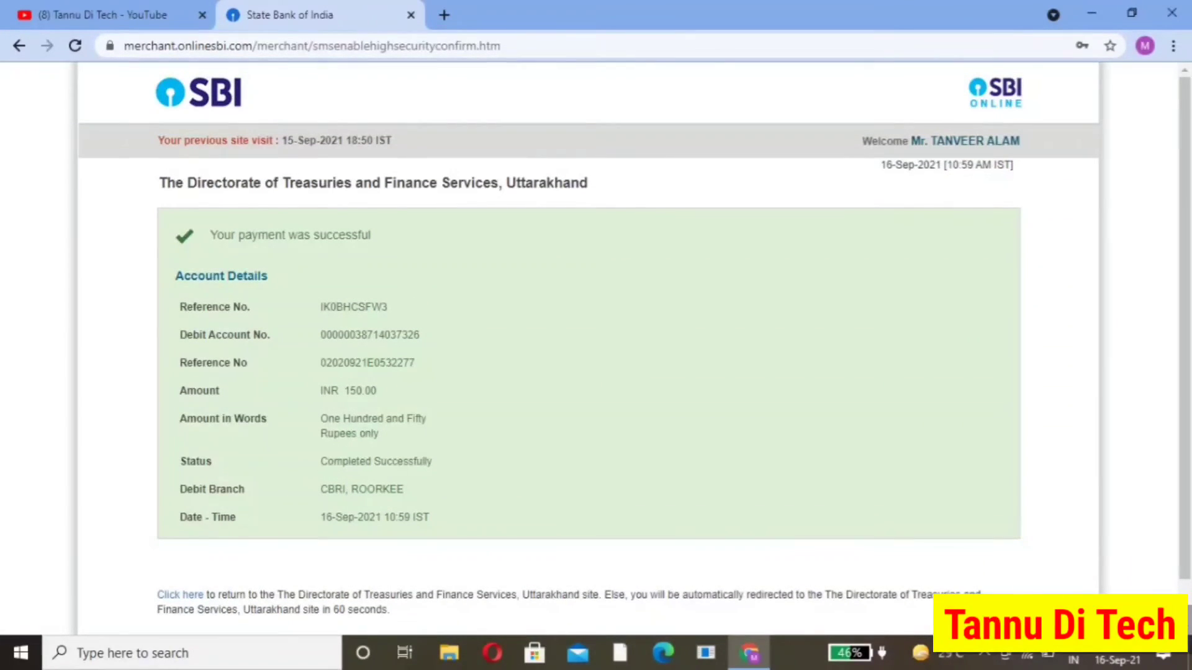
{"action": "triple_click", "coordinate": [373, 182]}
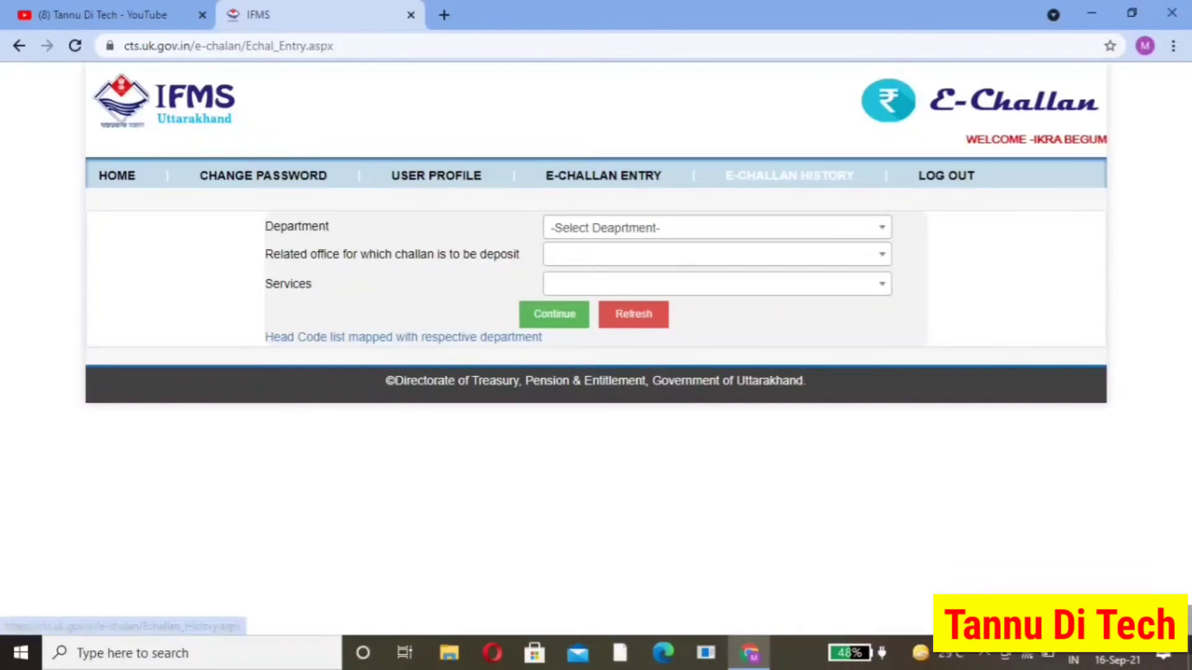
- In E-Challan History, view the completed Rs 150 challan's printable Form-209, then close it
{"action": "left_click", "coordinate": [790, 176]}
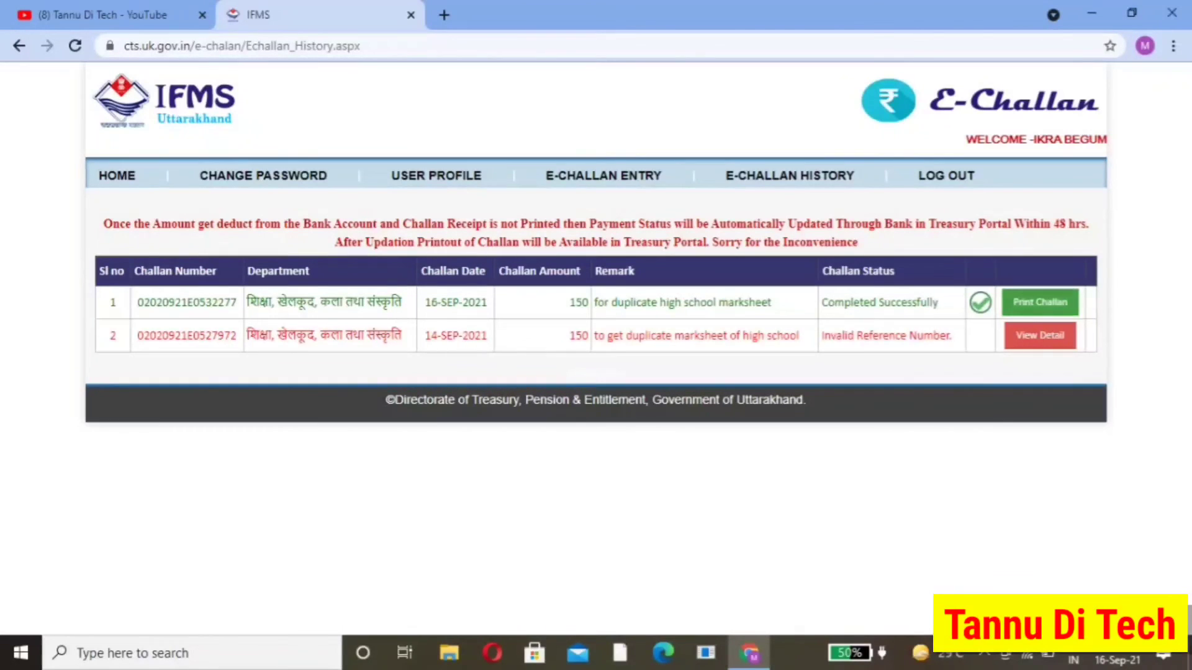
{"action": "left_click", "coordinate": [1040, 303]}
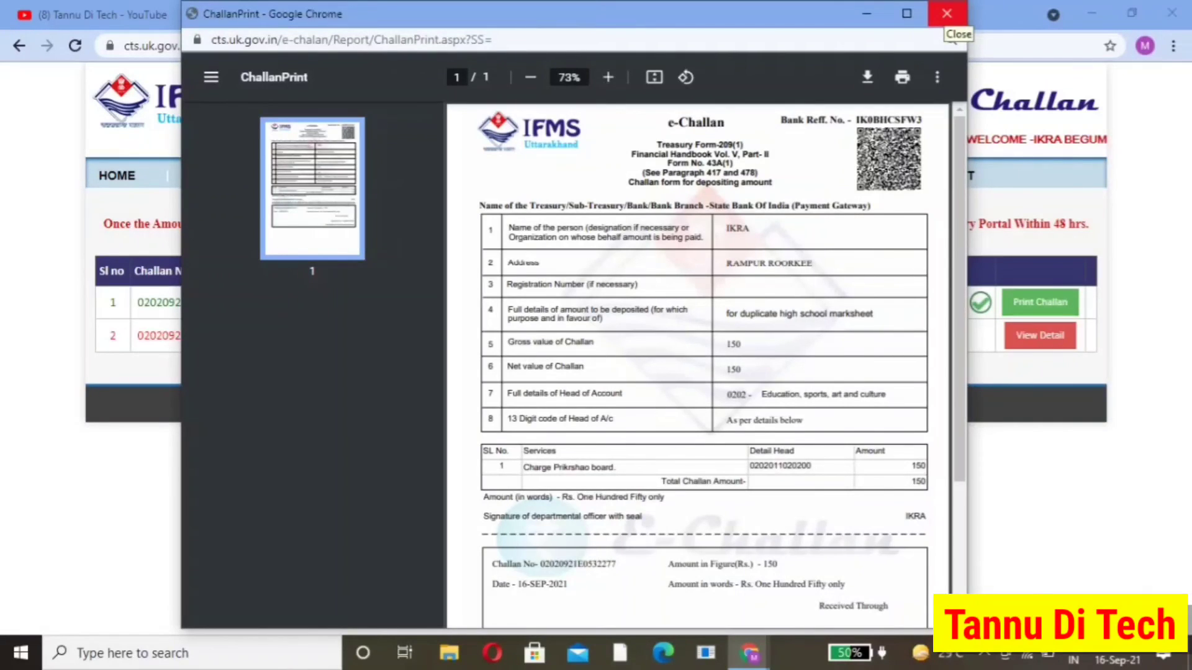
{"action": "left_click", "coordinate": [946, 13]}
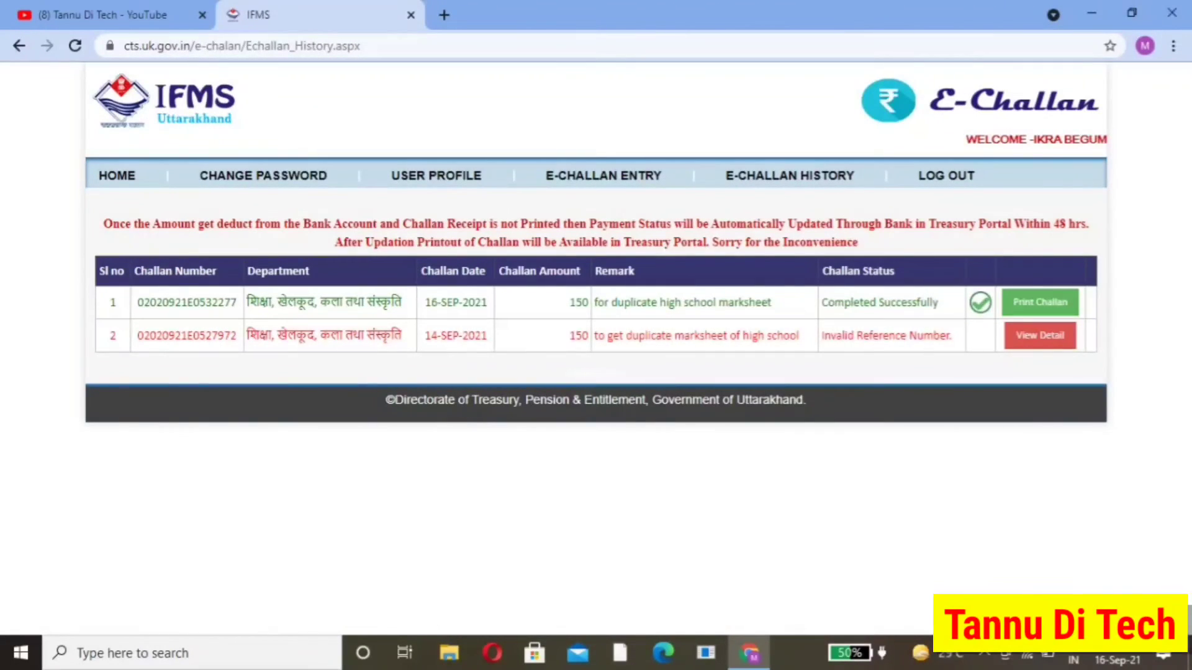